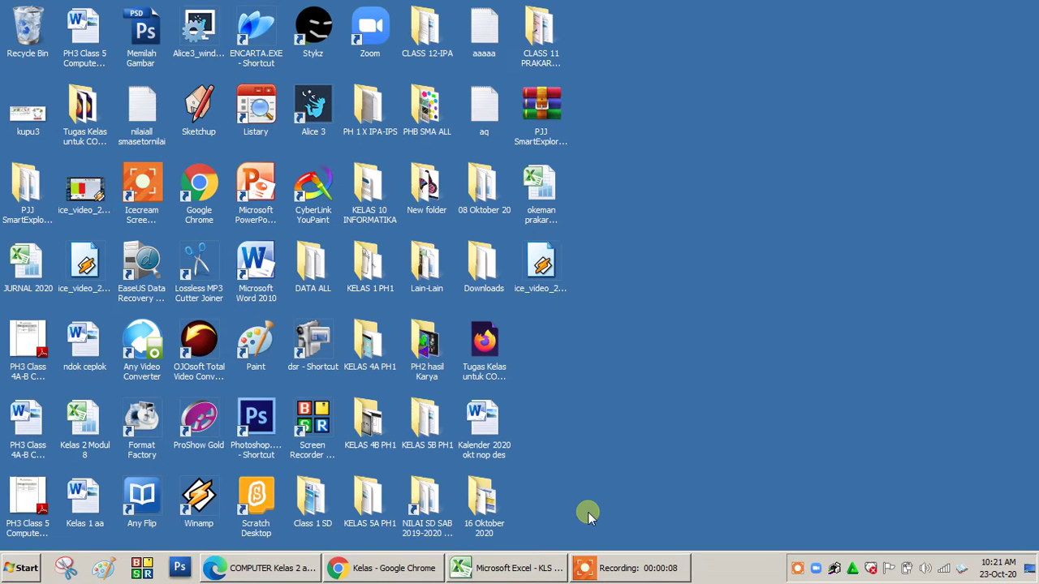
# Enter the title TEMAN SEKOLAHKU in cell A1 of Sheet2.
pyautogui.click(508, 568)
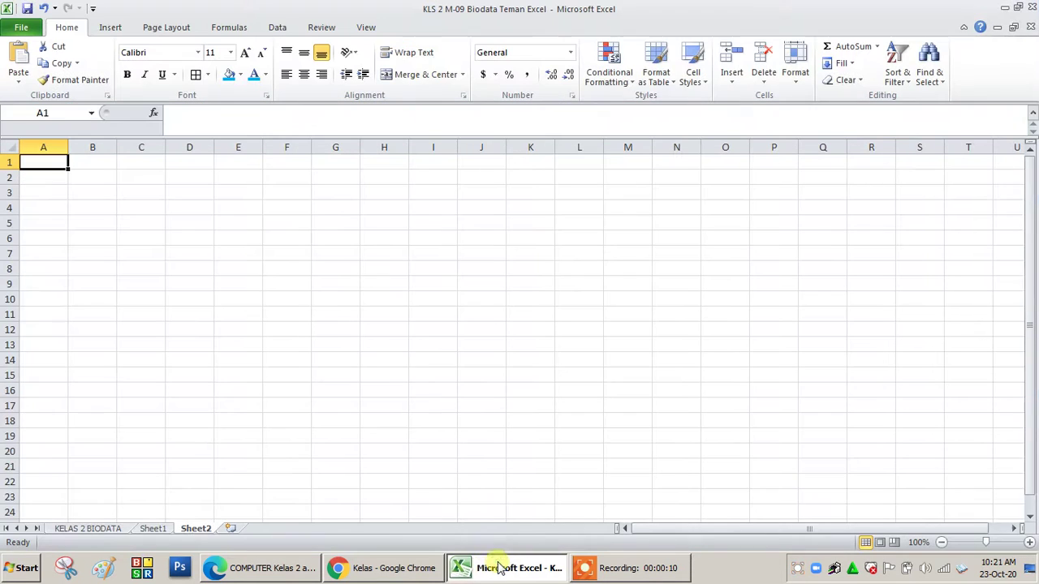
pyautogui.click(57, 163)
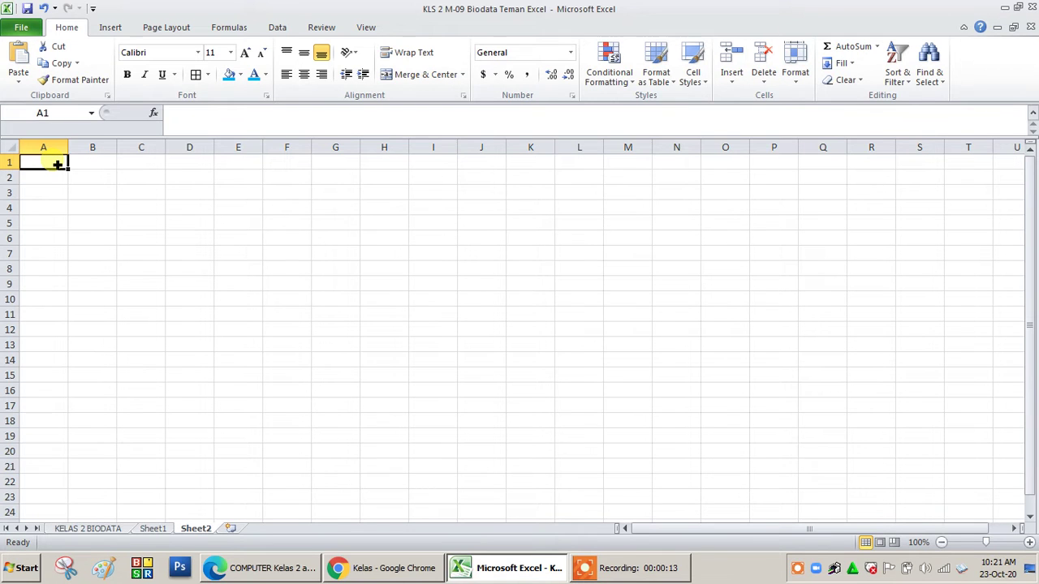
pyautogui.write('TEMAN SEKOLAHKU')
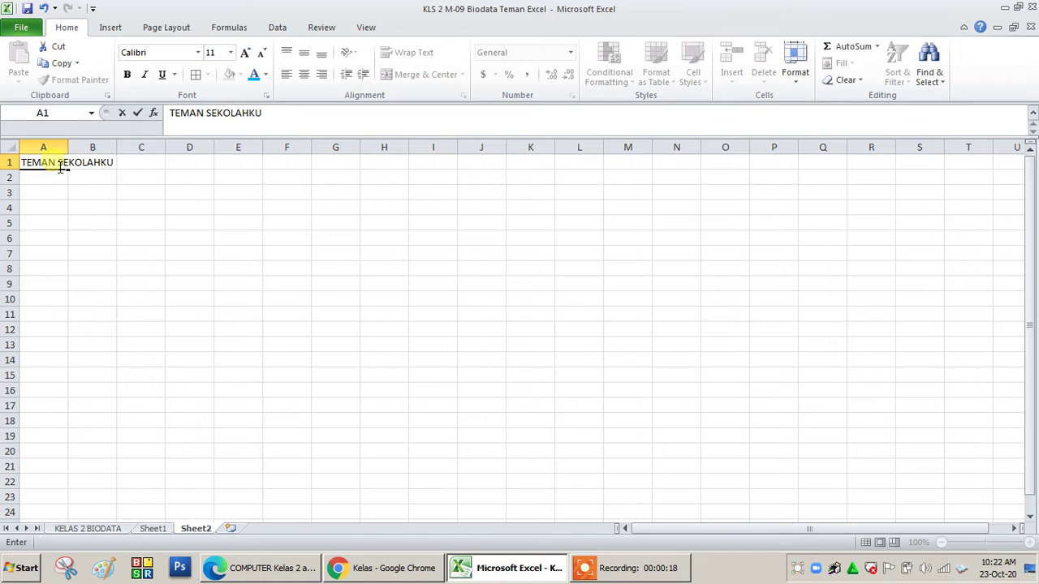
pyautogui.press('Return')
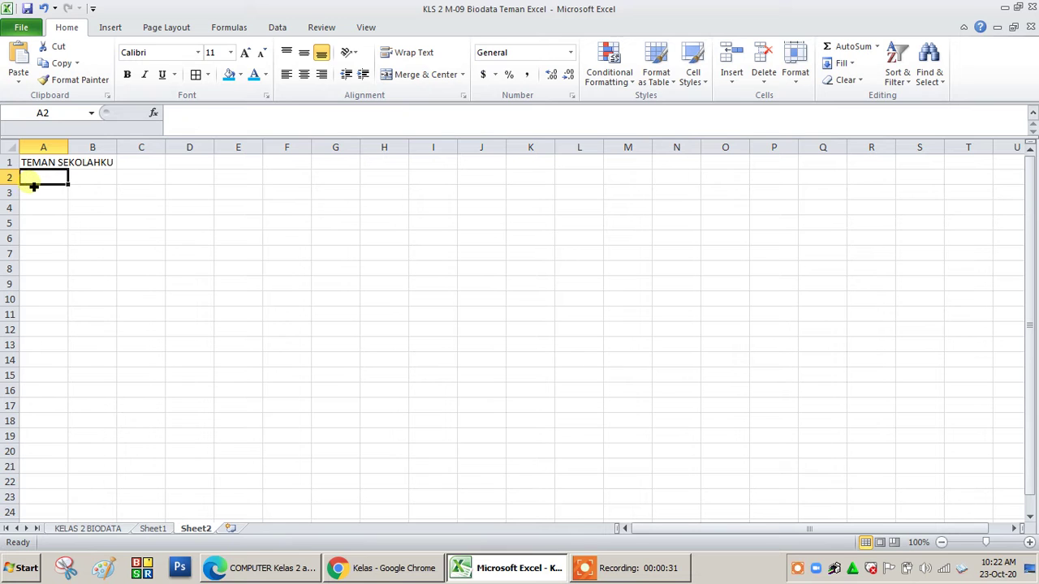
# Type the headers NOMOR, FOTO and BIODATA across A3:C3.
pyautogui.click(33, 187)
pyautogui.write('N')
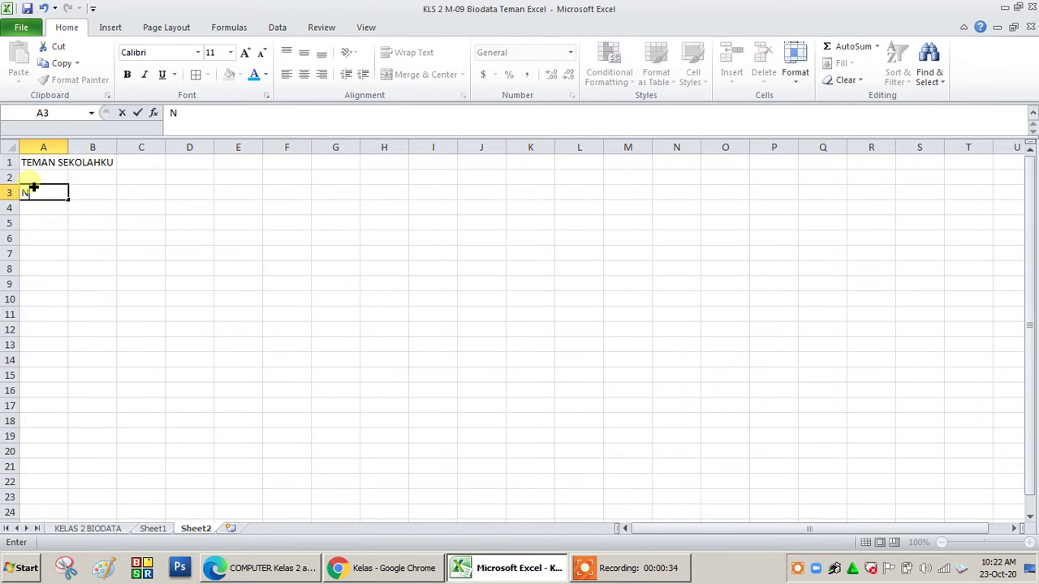
pyautogui.write('OMOR')
pyautogui.press('Tab')
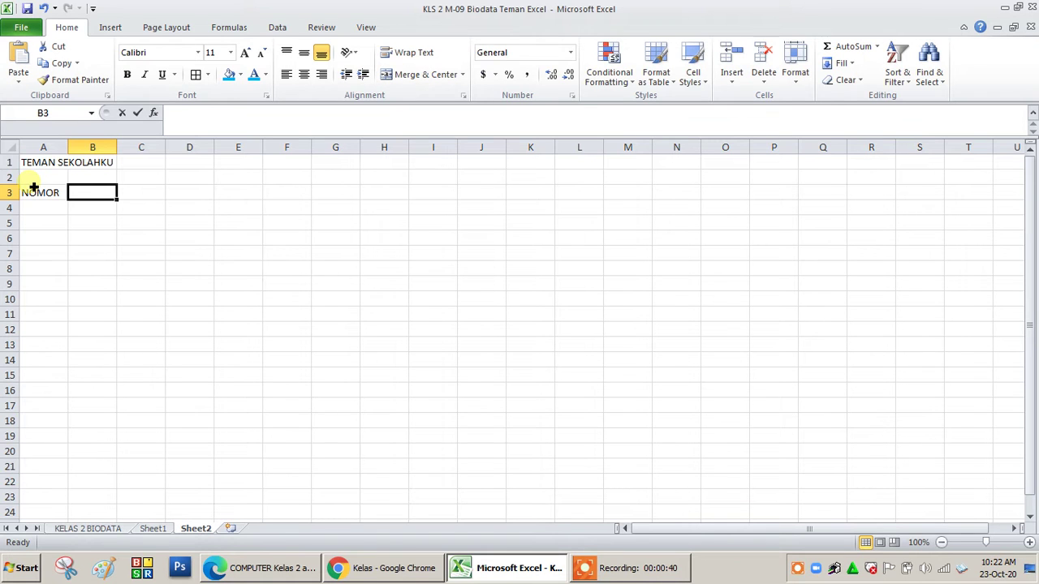
pyautogui.write('FOTO')
pyautogui.press('Tab')
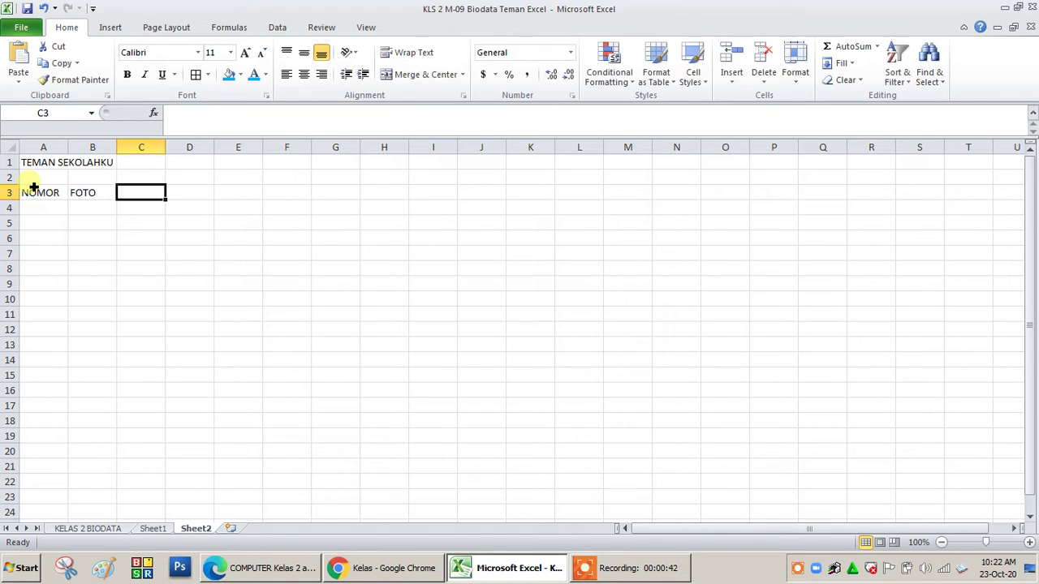
pyautogui.write('BIODATA')
pyautogui.press('Return')
# Number the rows 1, 2 and 3 in A4:A6 under NOMOR.
pyautogui.press('Left')
pyautogui.press('Left')
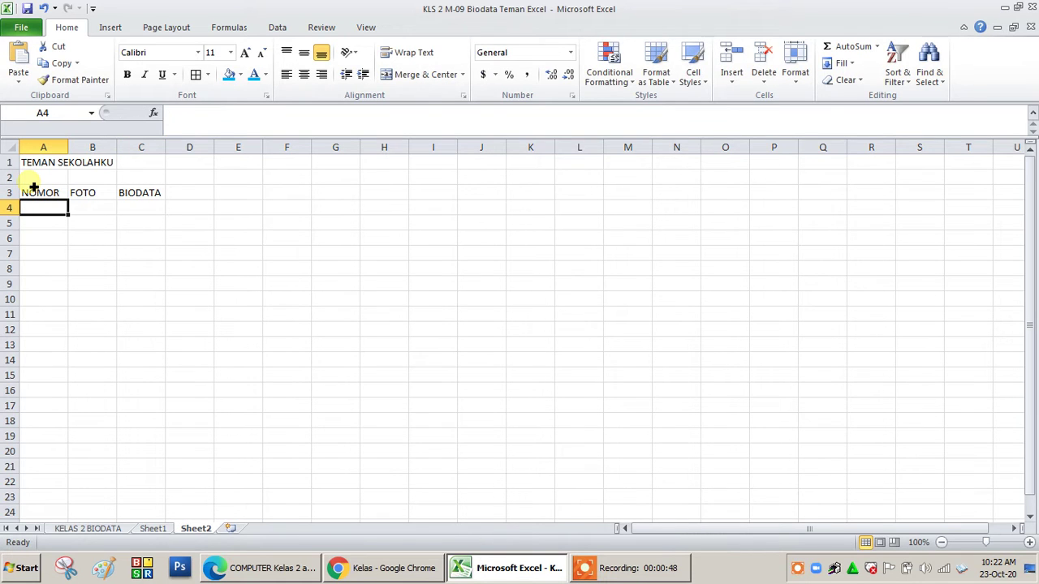
pyautogui.write('1')
pyautogui.press('Return')
pyautogui.write('2')
pyautogui.press('Return')
pyautogui.write('3')
pyautogui.press('Return')
pyautogui.press('Up')
pyautogui.press('Up')
pyautogui.press('Up')
pyautogui.press('Right')
pyautogui.press('Right')
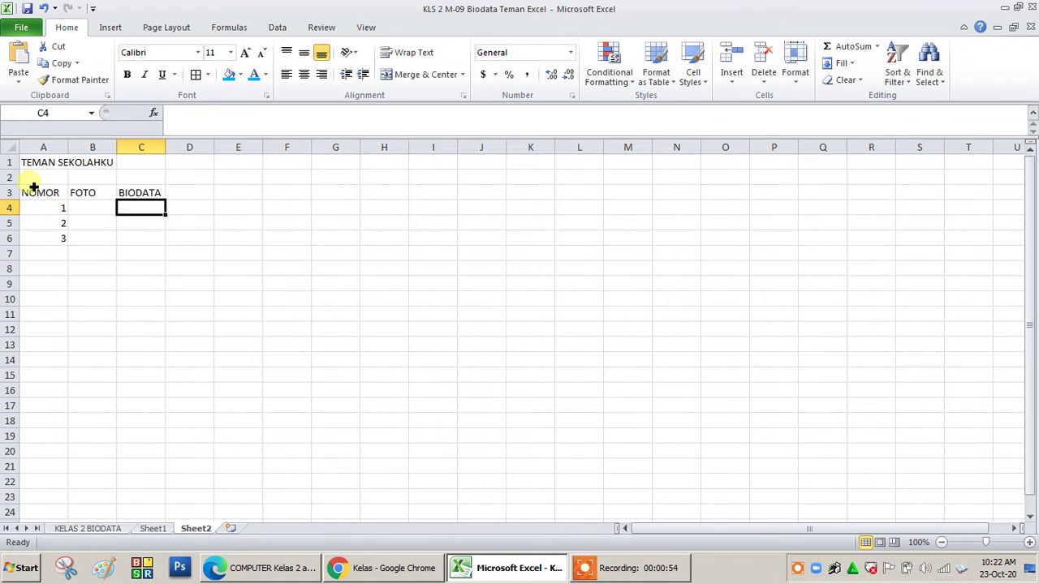
# Widen column A and make header row 3 and rows 4–5 much taller.
pyautogui.moveTo(34, 193)
pyautogui.mouseDown()
pyautogui.moveTo(136, 228)
pyautogui.moveTo(136, 242)
pyautogui.mouseUp()
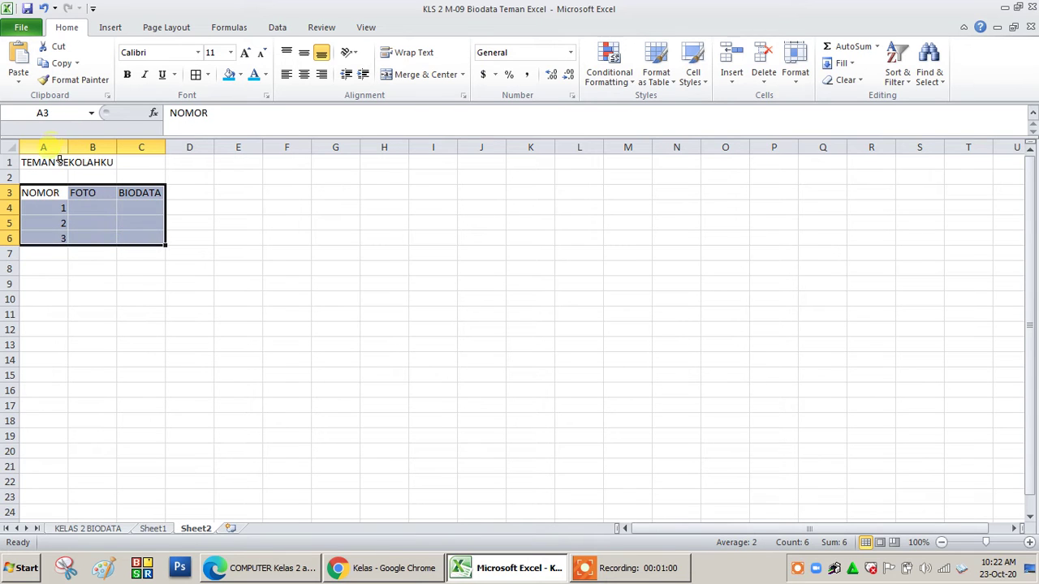
pyautogui.moveTo(70, 151)
pyautogui.mouseDown()
pyautogui.moveTo(170, 150)
pyautogui.moveTo(290, 177)
pyautogui.mouseUp()
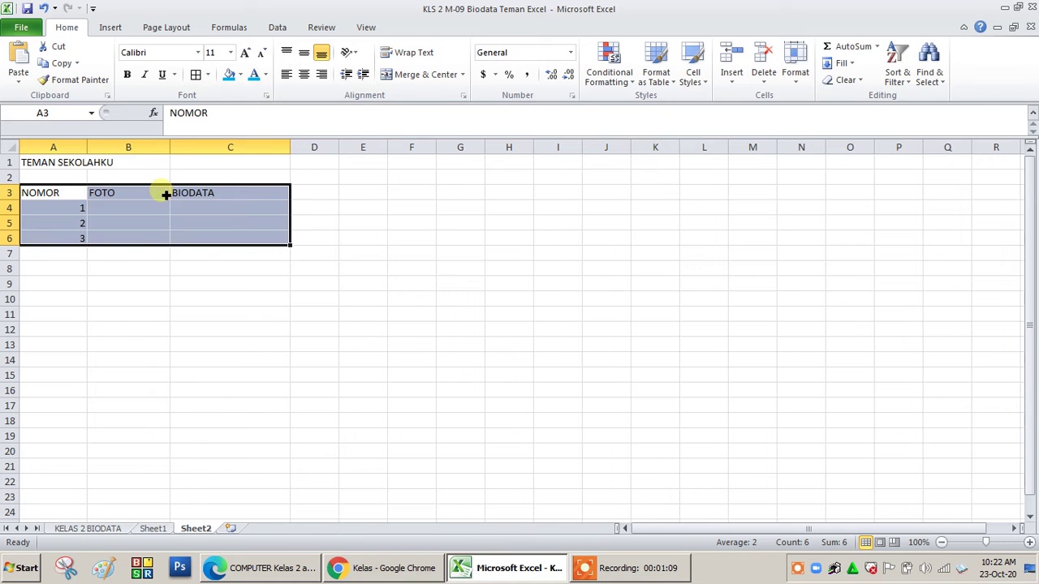
pyautogui.moveTo(15, 200); pyautogui.dragTo(18, 216)
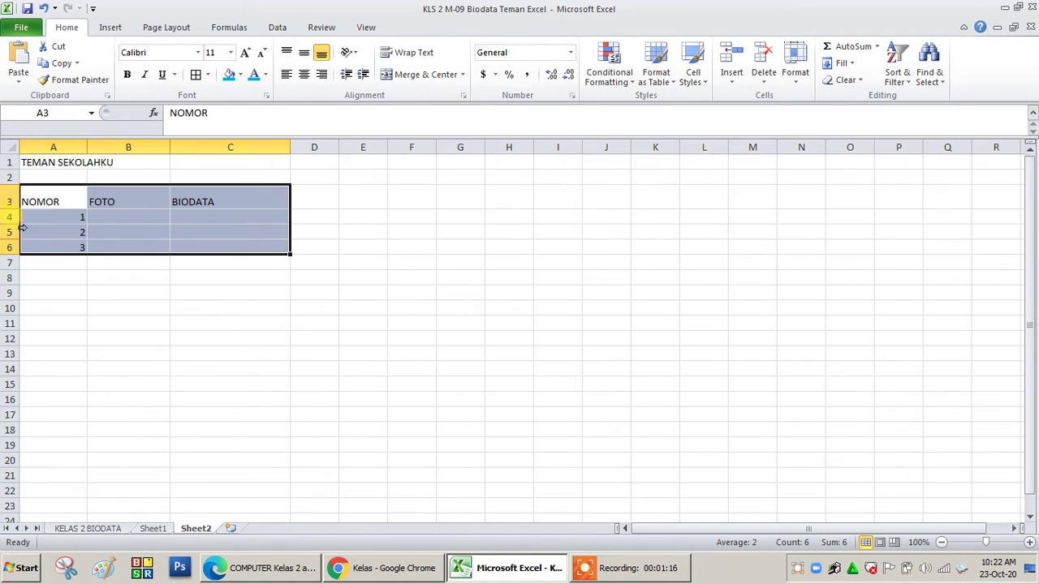
pyautogui.moveTo(16, 225); pyautogui.dragTo(25, 312)
pyautogui.moveTo(11, 228); pyautogui.dragTo(17, 409)
# Widen column C and select the table range A3:C6.
pyautogui.click(223, 220)
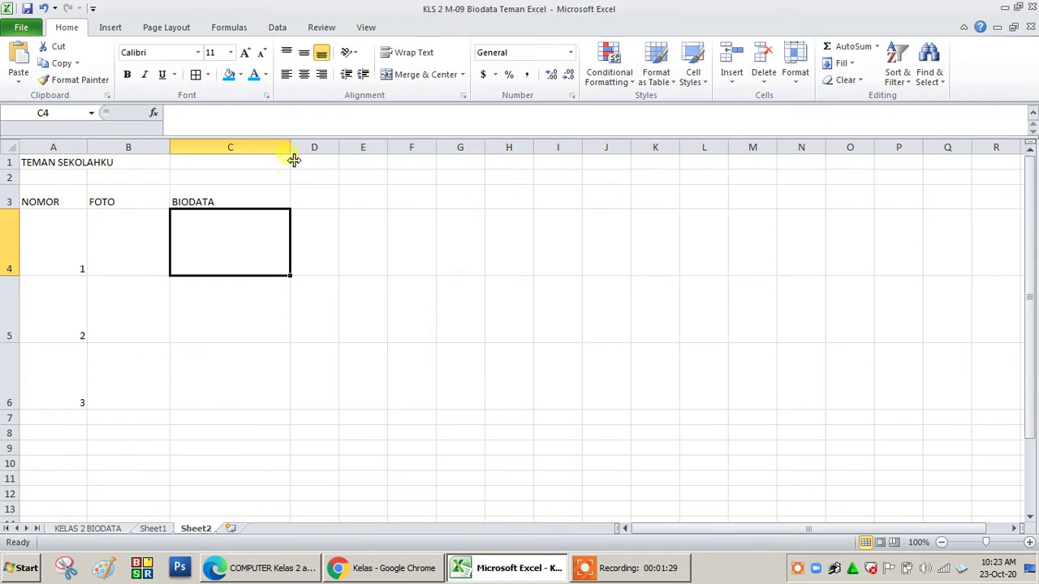
pyautogui.moveTo(291, 148); pyautogui.dragTo(307, 150)
pyautogui.moveTo(39, 203); pyautogui.dragTo(231, 373)
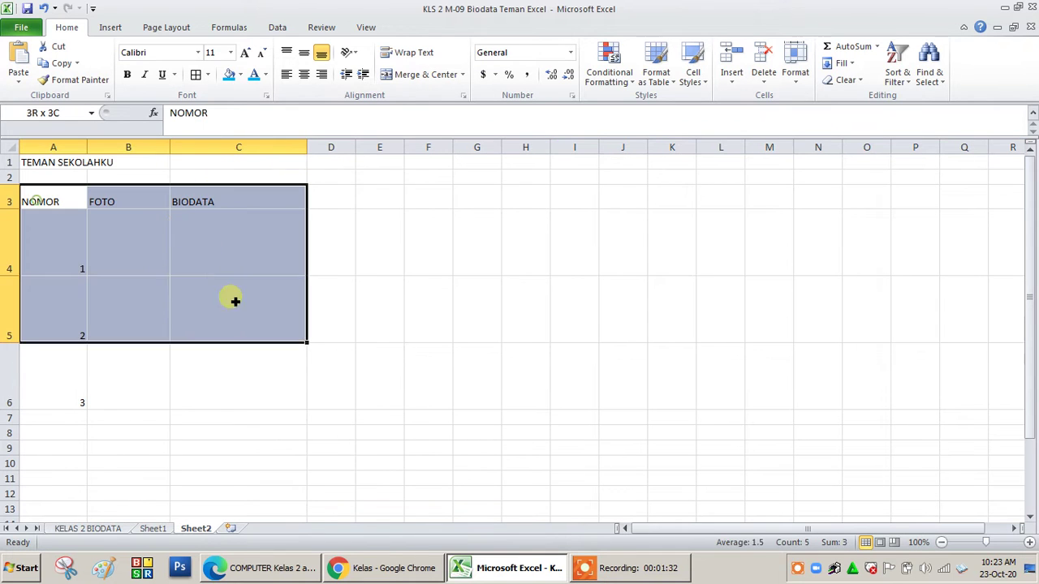
# Give A3:C6 All Borders with middle-aligned, centred, bold text.
pyautogui.click(208, 76)
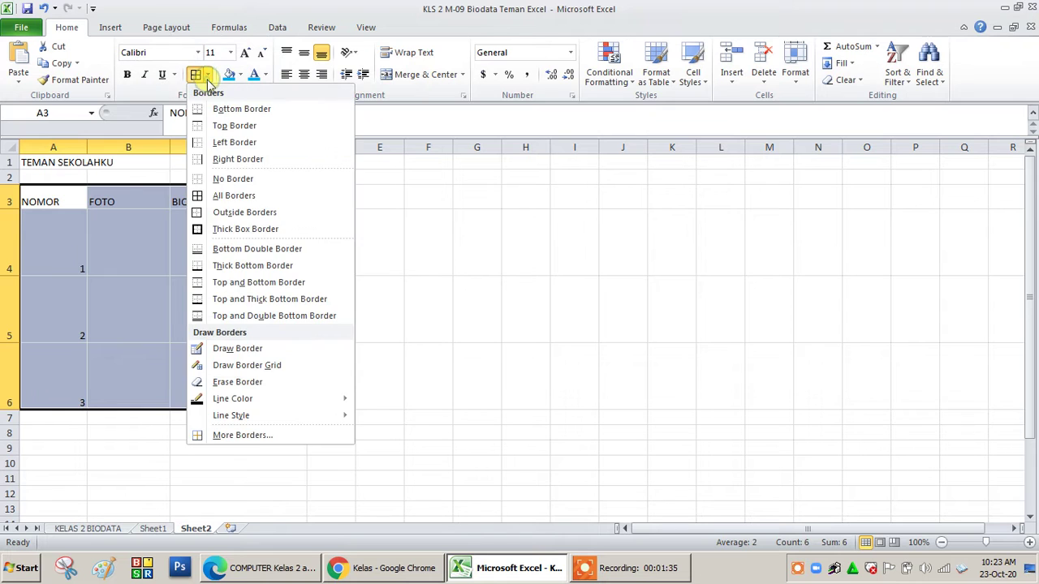
pyautogui.click(236, 197)
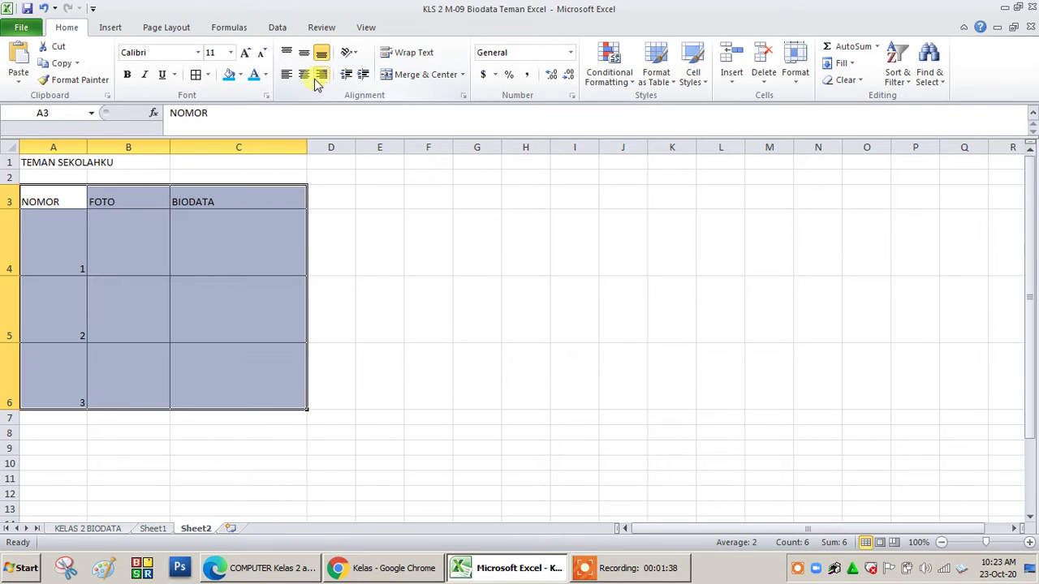
pyautogui.click(302, 74)
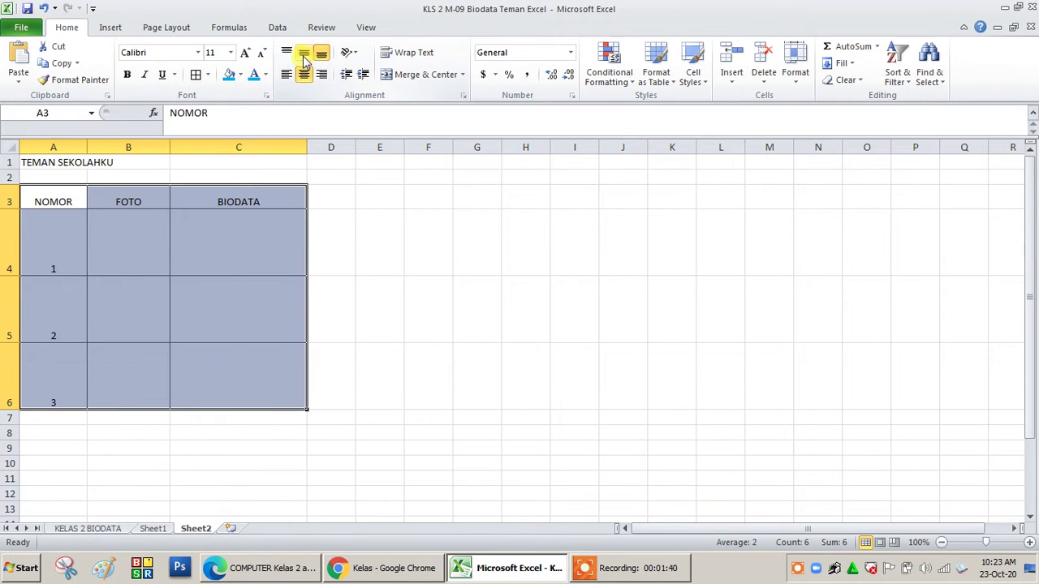
pyautogui.click(303, 52)
pyautogui.click(126, 74)
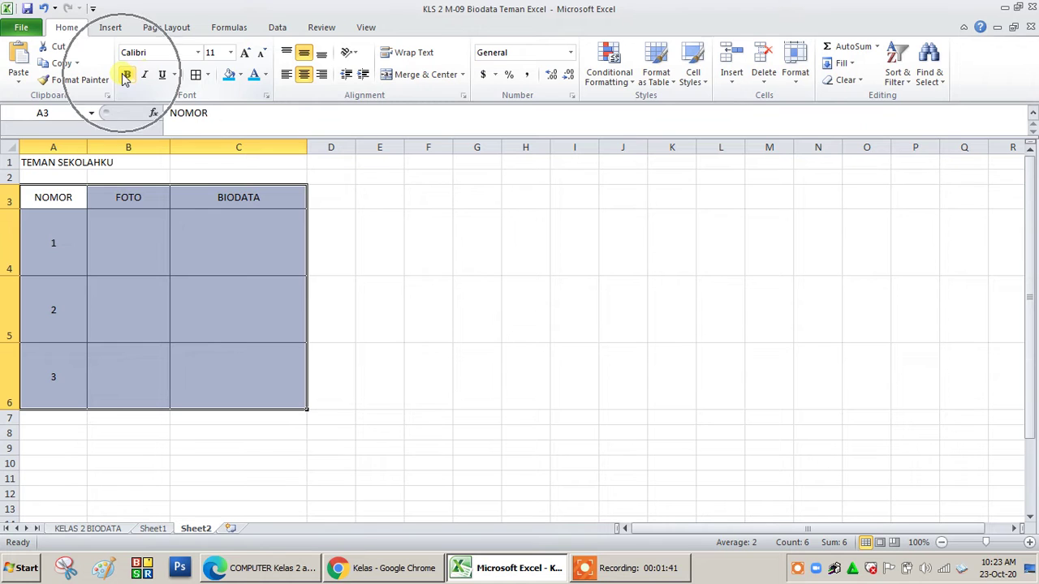
# Widen columns A, B (FOTO) and C (BIODATA), then select C4.
pyautogui.click(124, 197)
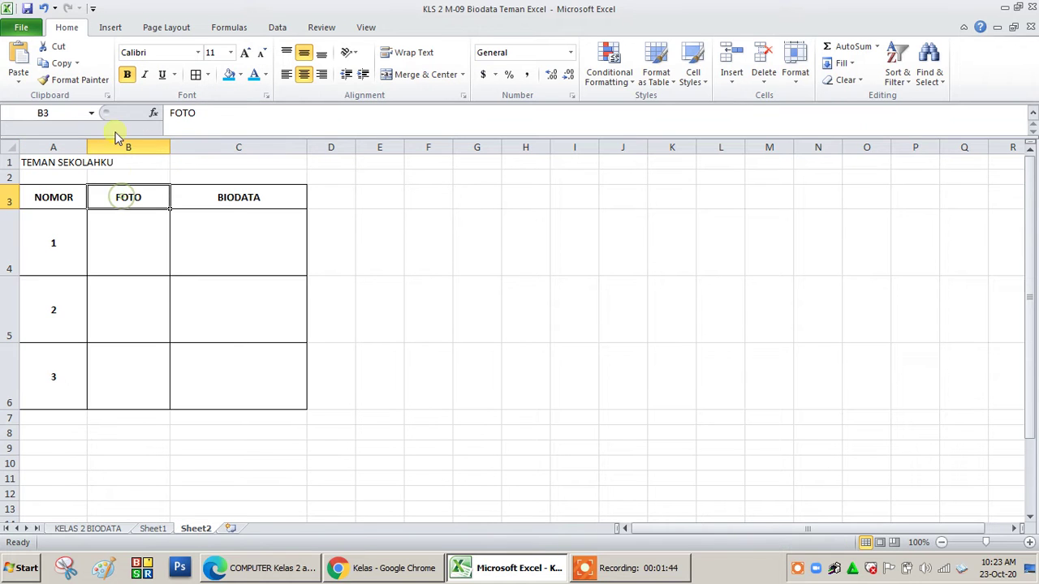
pyautogui.moveTo(88, 146); pyautogui.dragTo(116, 150)
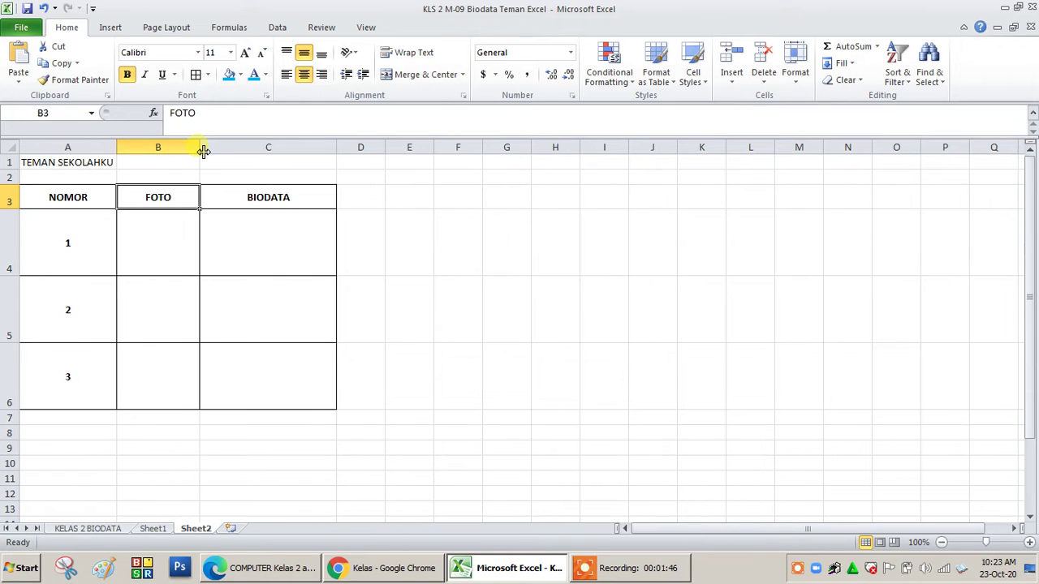
pyautogui.moveTo(200, 149); pyautogui.dragTo(224, 154)
pyautogui.moveTo(362, 147); pyautogui.dragTo(403, 154)
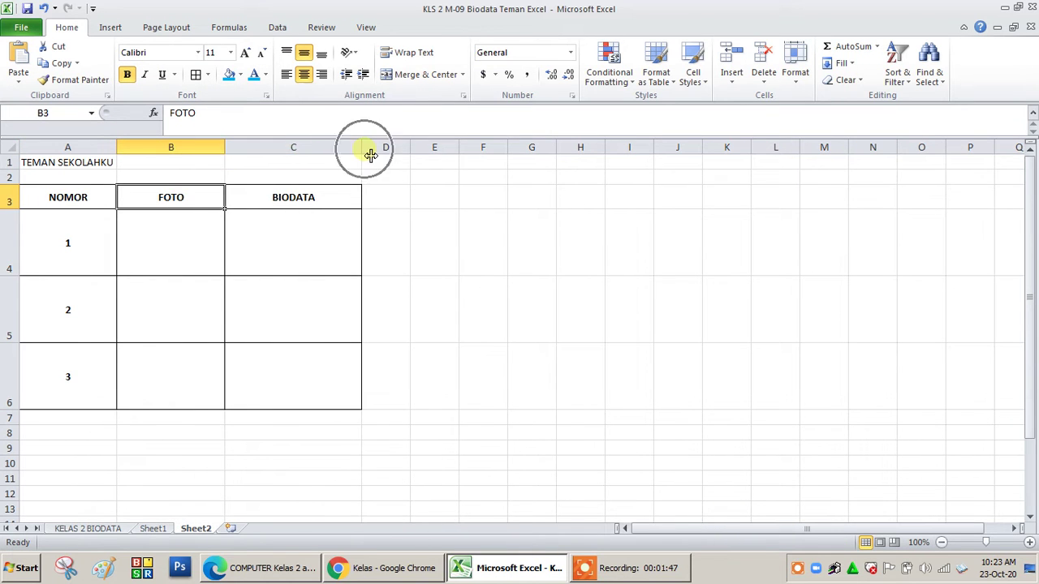
pyautogui.click(178, 240)
pyautogui.click(258, 236)
pyautogui.write('Nama ')
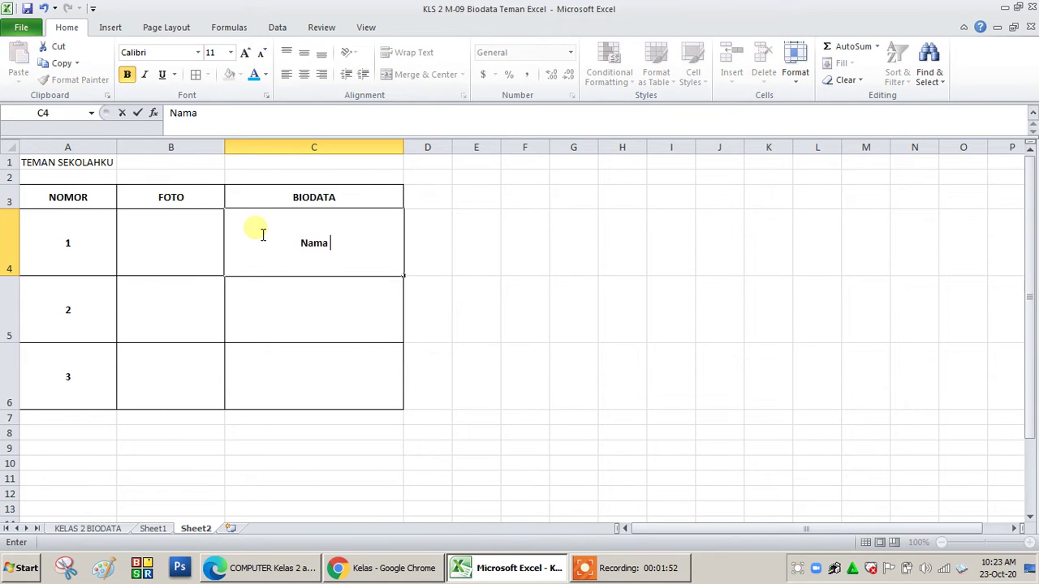
pyautogui.write(': Bon Jovi')
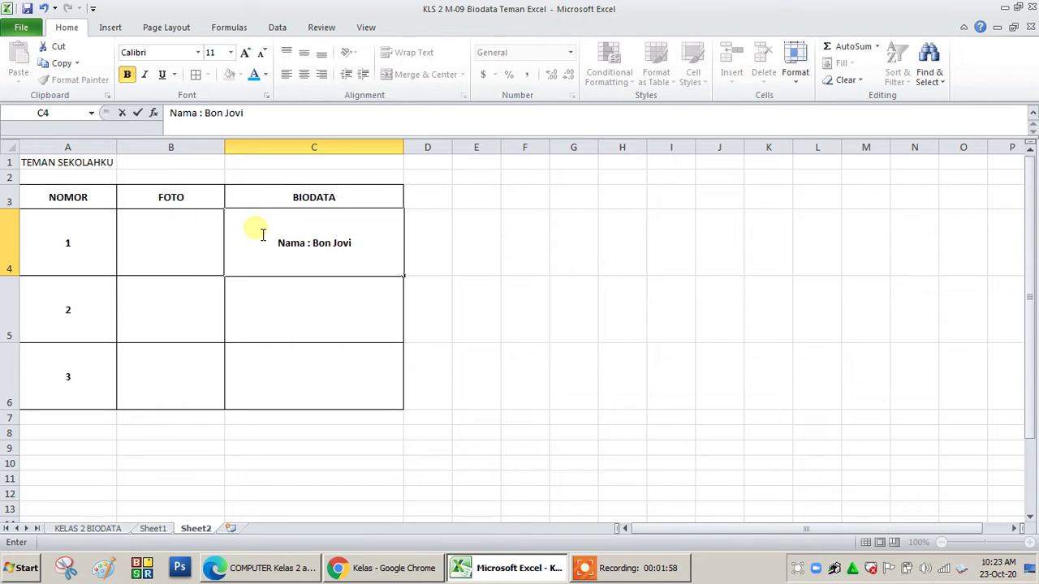
pyautogui.press('Return')
pyautogui.click(260, 232)
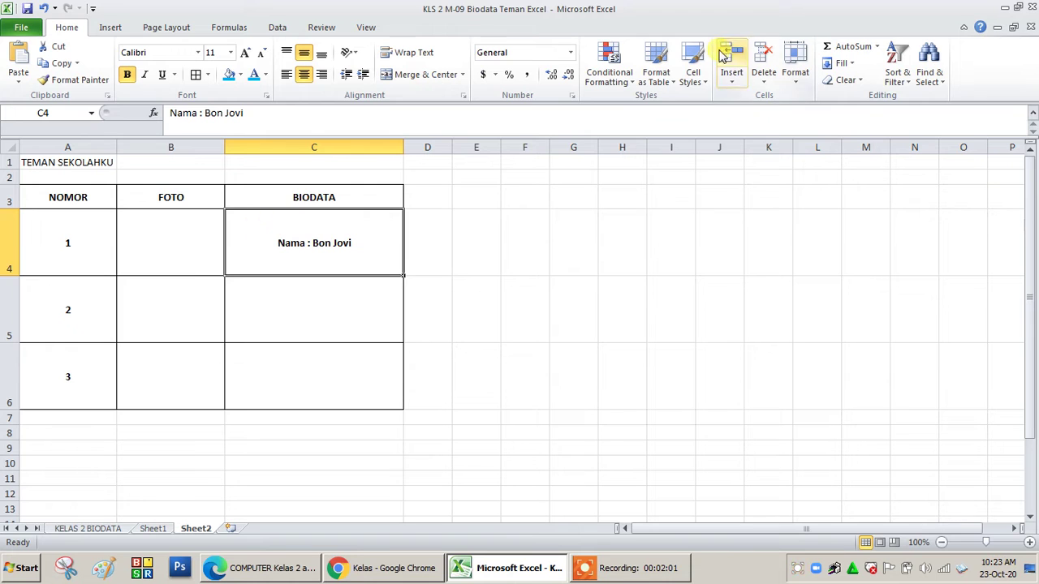
pyautogui.click(296, 126)
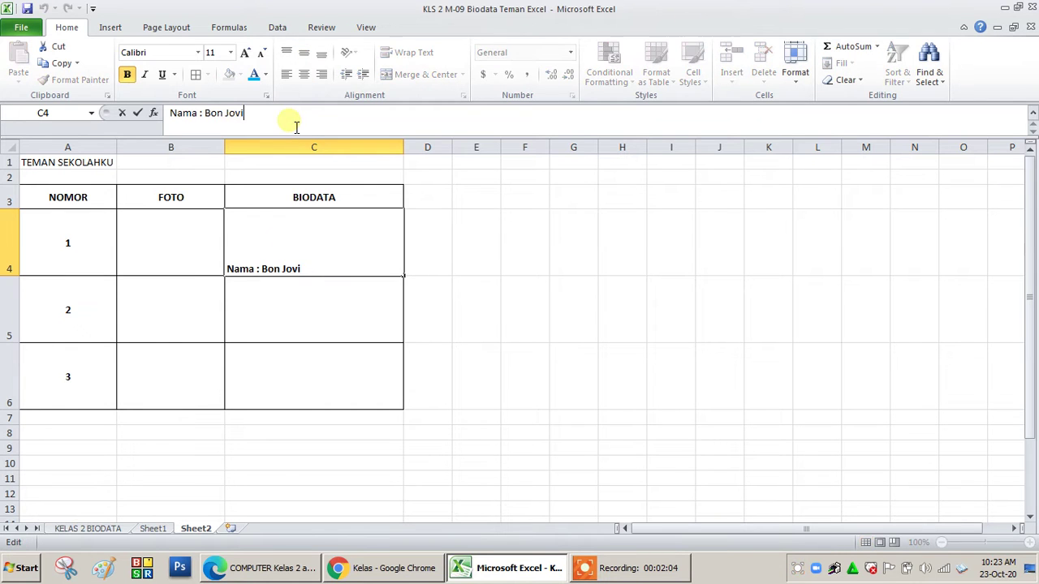
pyautogui.write('enis Kelamin')
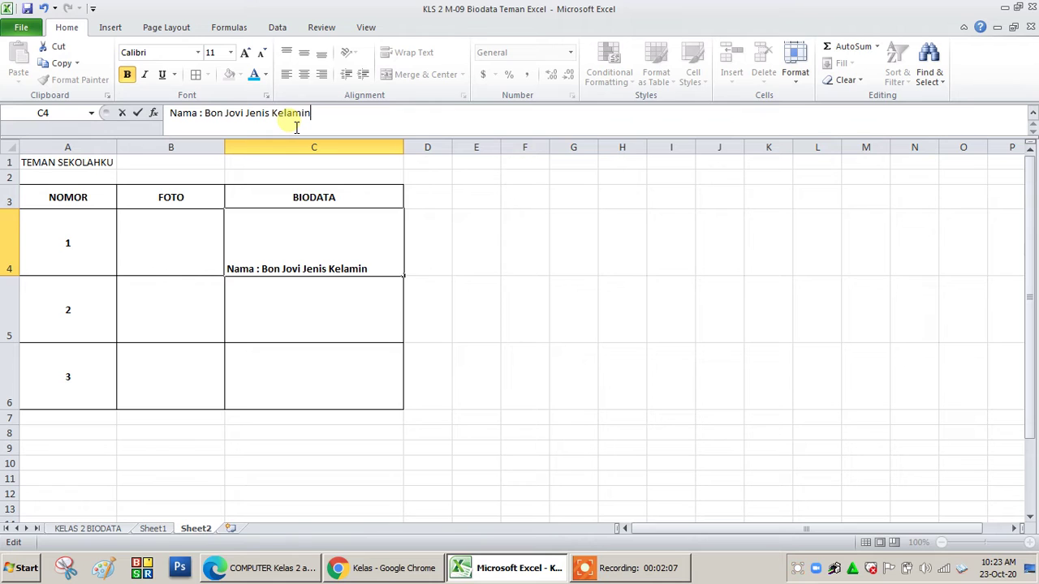
pyautogui.write(' : Laki-laki')
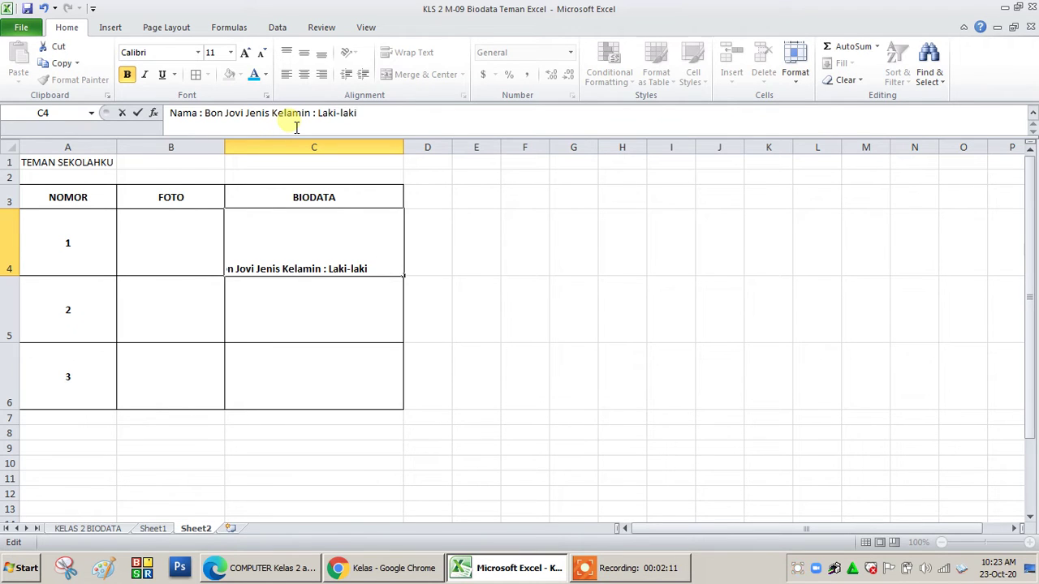
pyautogui.press('BackSpace')
pyautogui.press('BackSpace')
pyautogui.press('BackSpace')
pyautogui.press('BackSpace')
pyautogui.write('angga')
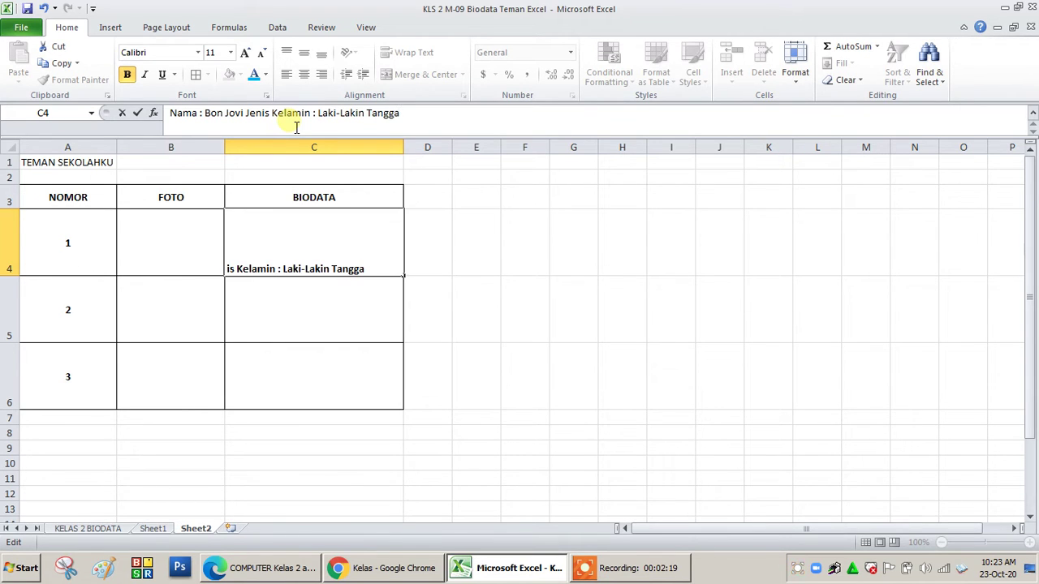
pyautogui.press('BackSpace')
pyautogui.press('BackSpace')
pyautogui.press('BackSpace')
pyautogui.press('BackSpace')
pyautogui.press('BackSpace')
pyautogui.write('ang')
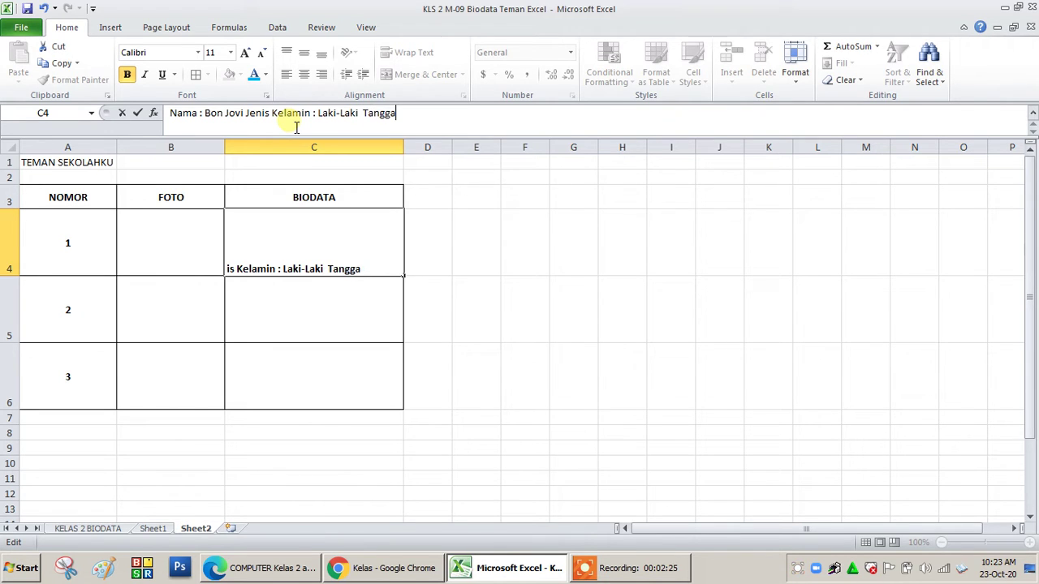
pyautogui.write(' Lah')
pyautogui.write('2/0')
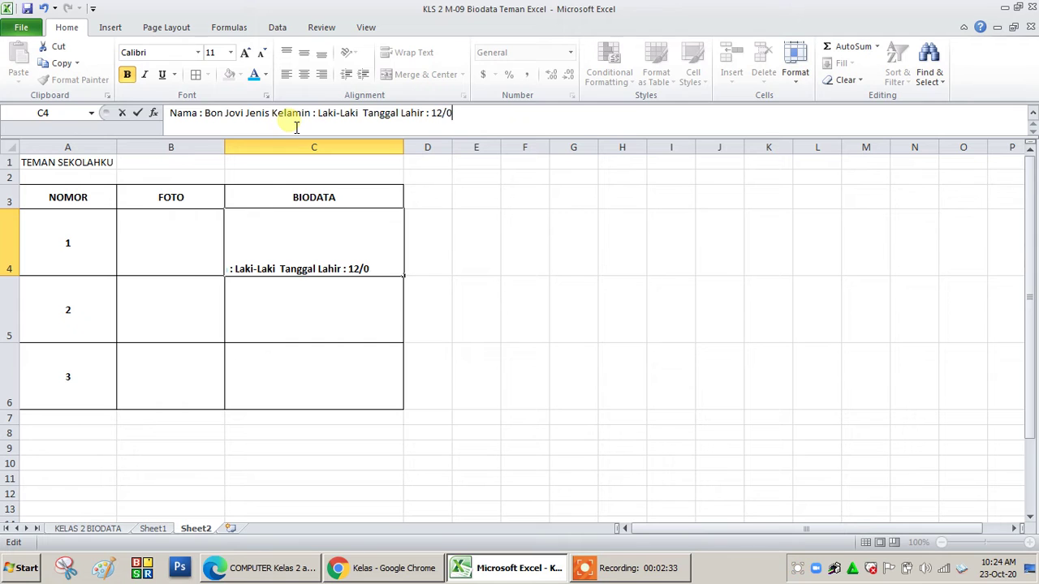
pyautogui.write('2015')
pyautogui.press('Return')
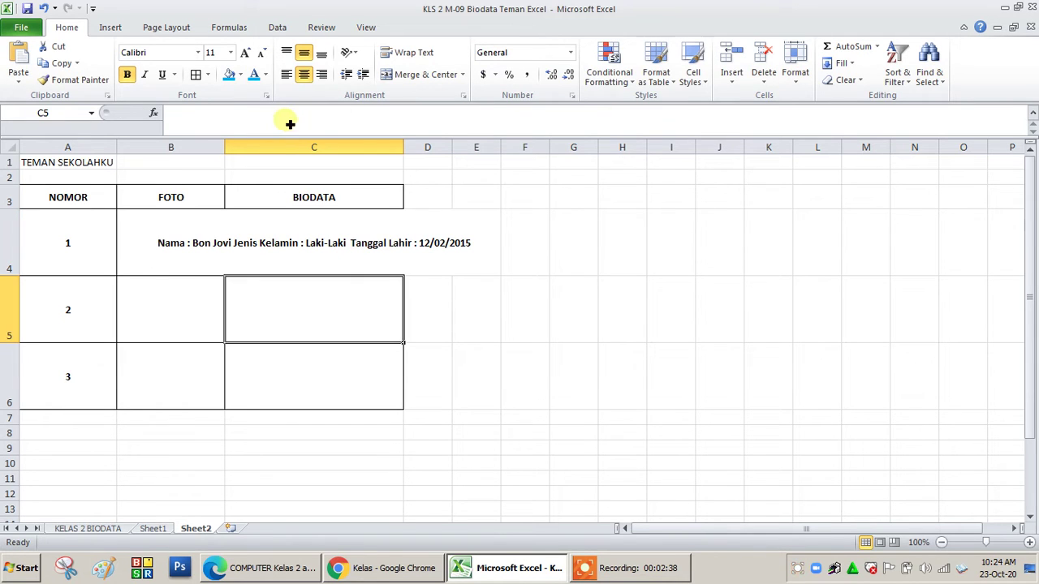
# Turn on Wrap Text for C4 and raise the A3:C6 font size to 16.
pyautogui.click(336, 256)
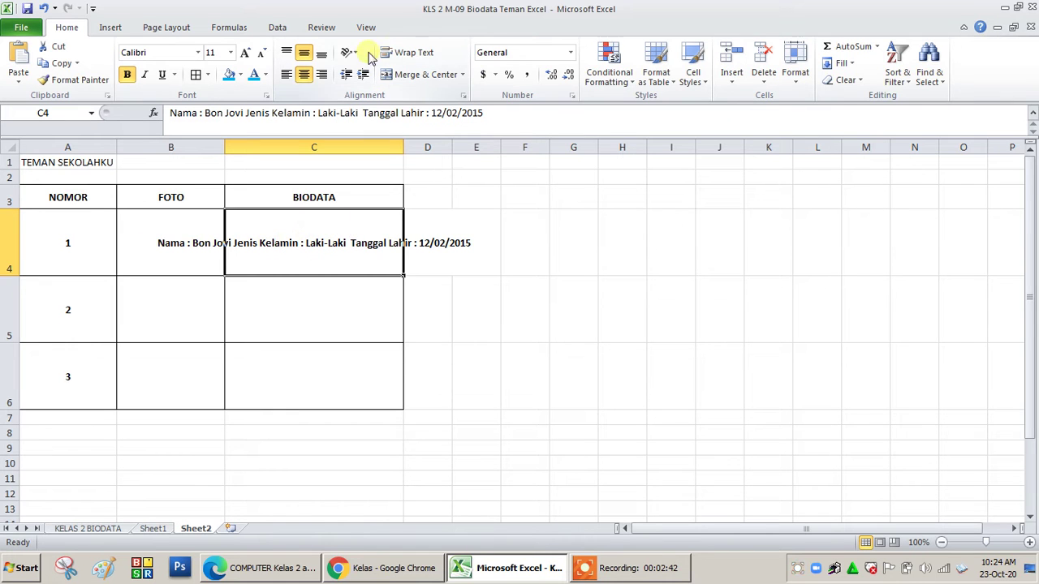
pyautogui.click(421, 56)
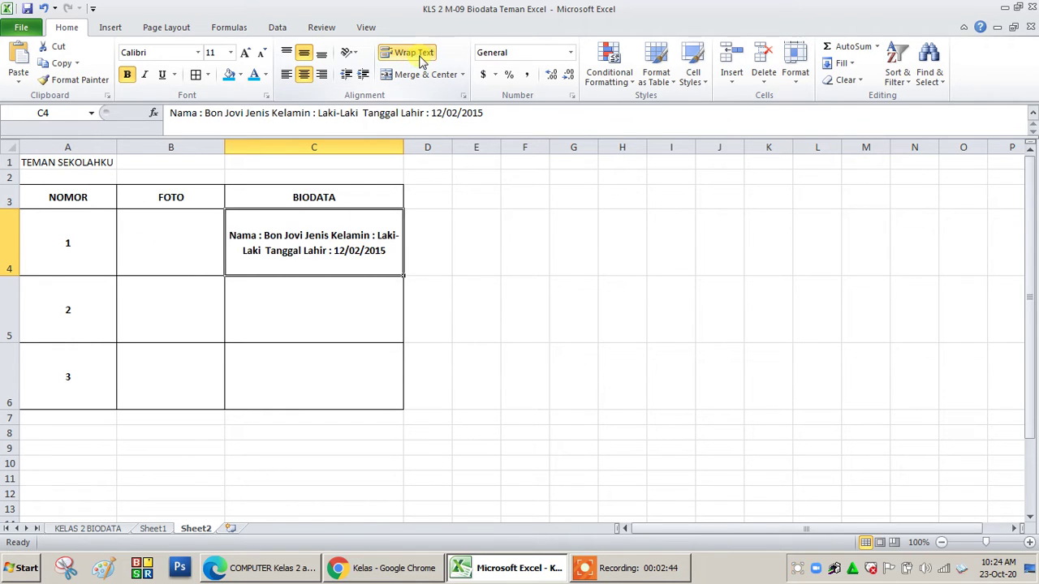
pyautogui.moveTo(68, 197); pyautogui.dragTo(371, 382)
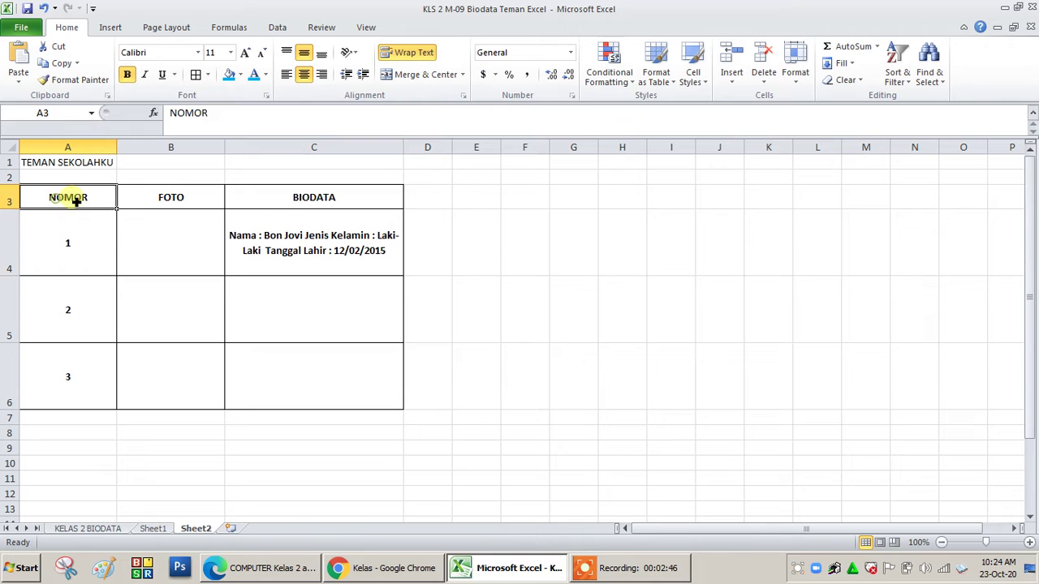
pyautogui.click(245, 54)
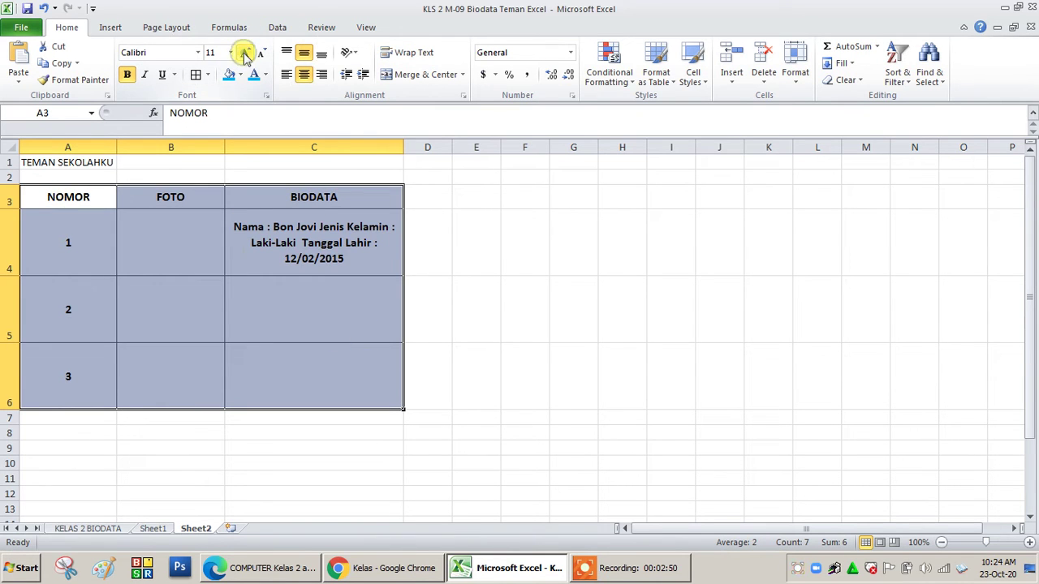
pyautogui.click(245, 54)
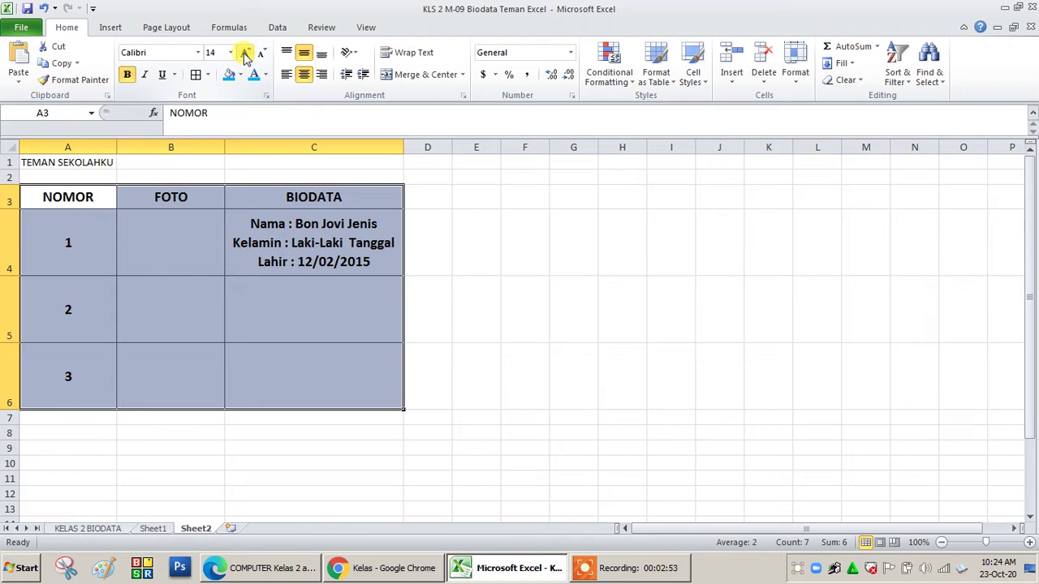
pyautogui.click(246, 53)
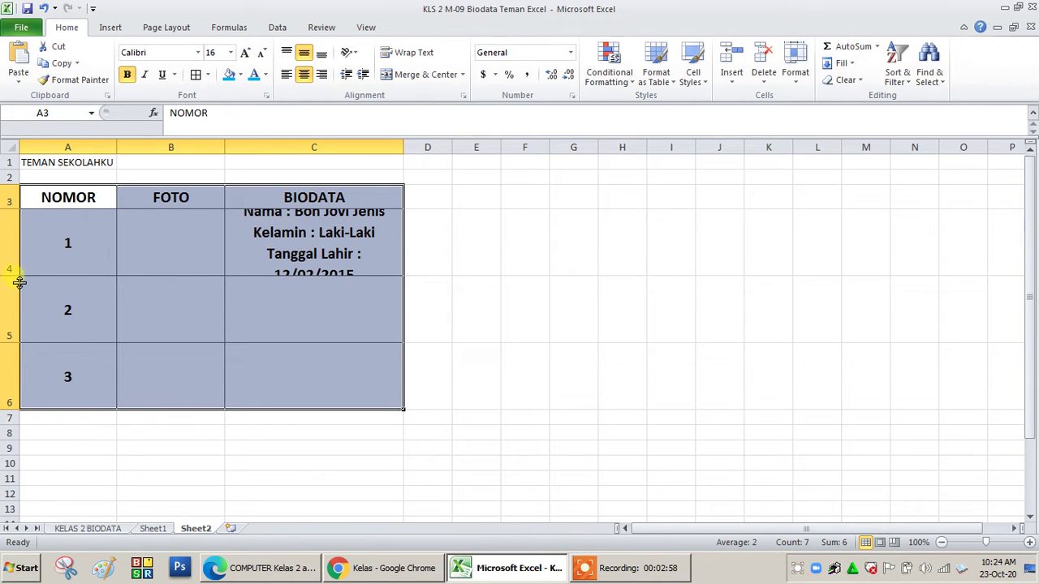
# Make rows 4–5 taller, split C4's biodata onto three lines, and widen column C to 36.
pyautogui.moveTo(19, 281); pyautogui.dragTo(21, 294)
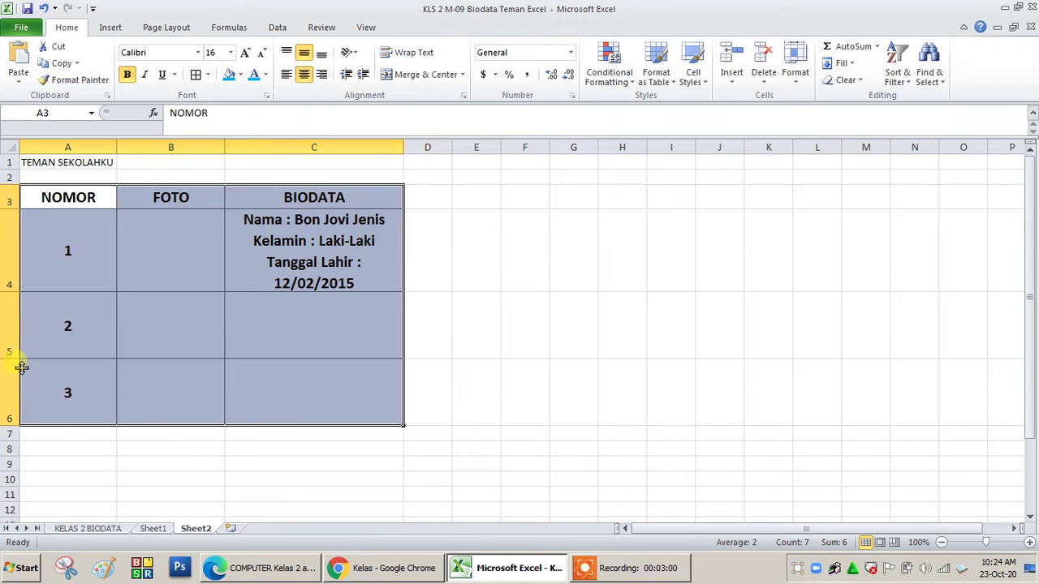
pyautogui.moveTo(21, 367); pyautogui.dragTo(21, 395)
pyautogui.doubleClick(367, 230)
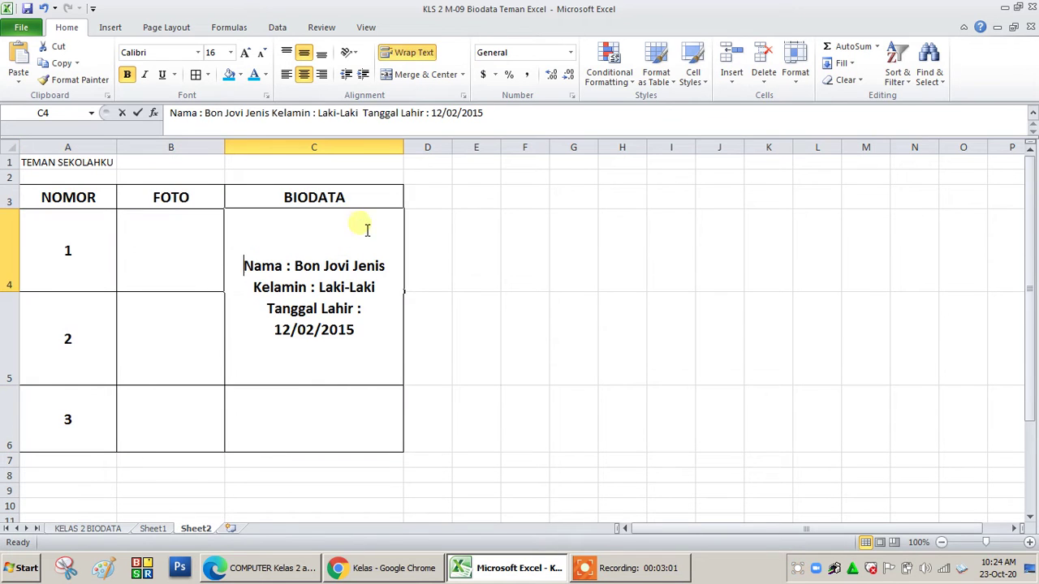
pyautogui.click(367, 274)
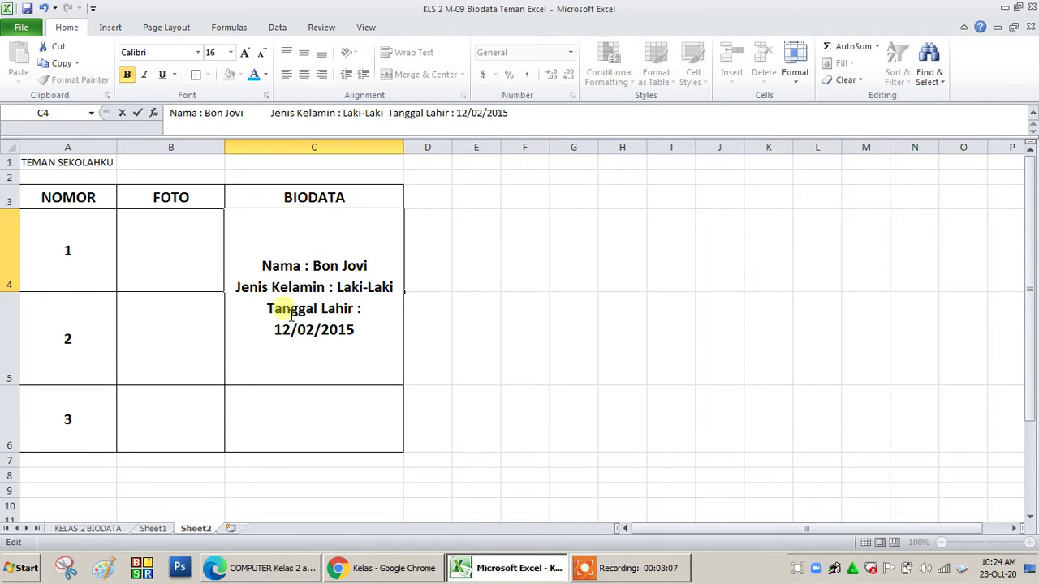
pyautogui.click(391, 238)
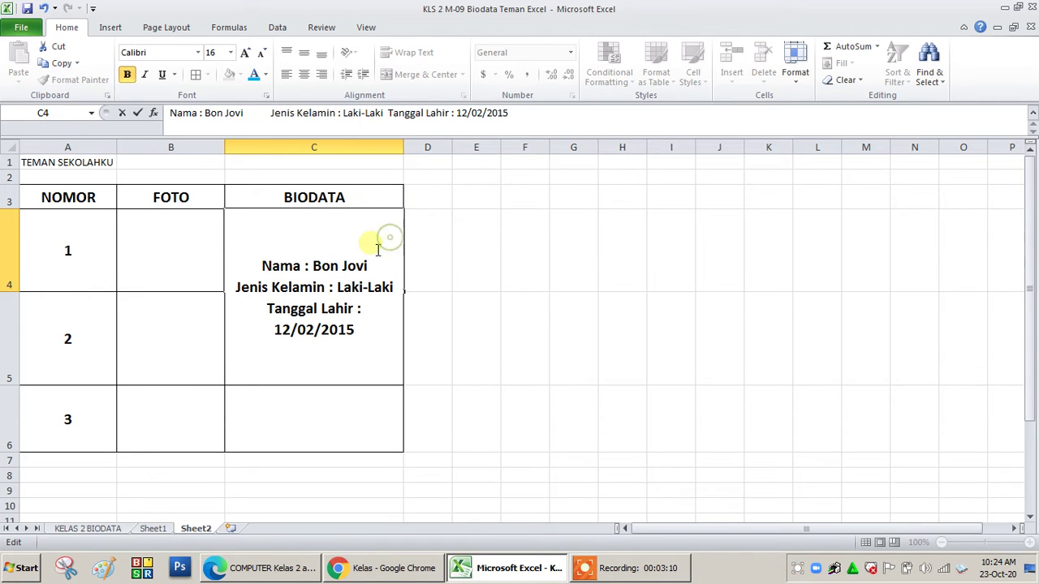
pyautogui.click(434, 262)
pyautogui.click(336, 246)
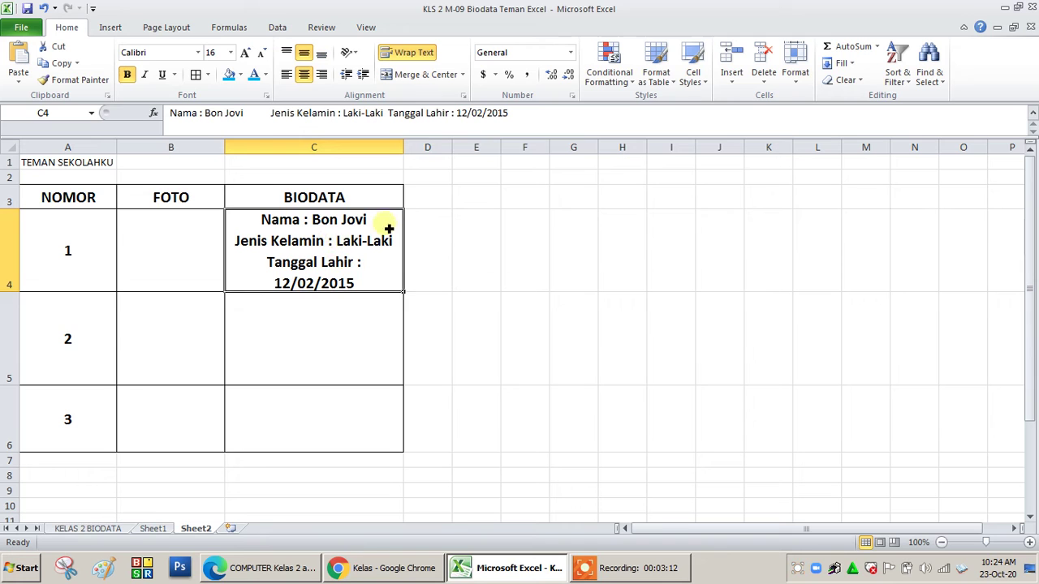
pyautogui.moveTo(403, 148); pyautogui.dragTo(421, 160)
pyautogui.doubleClick(366, 236)
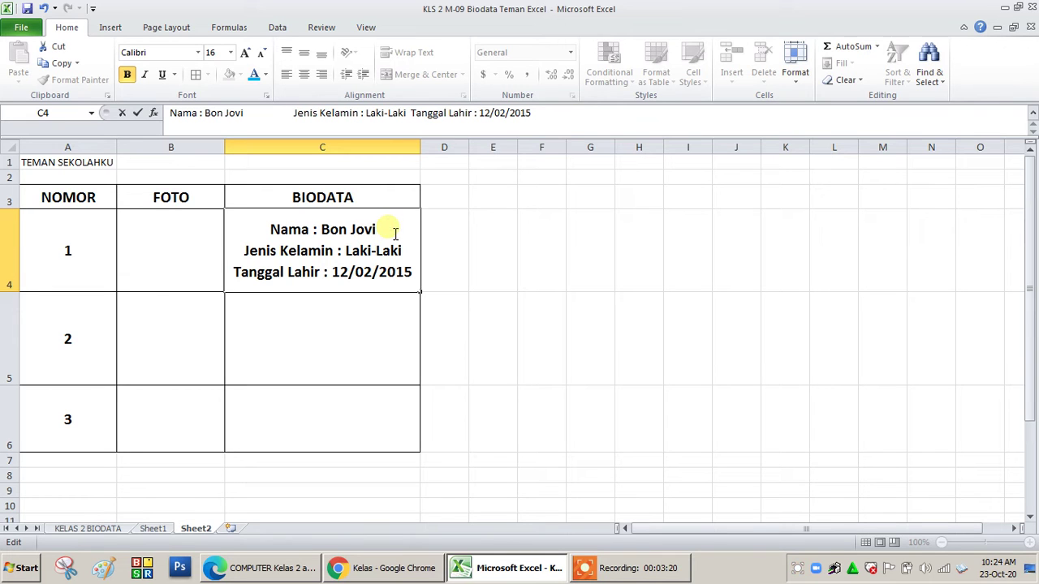
pyautogui.press('BackSpace')
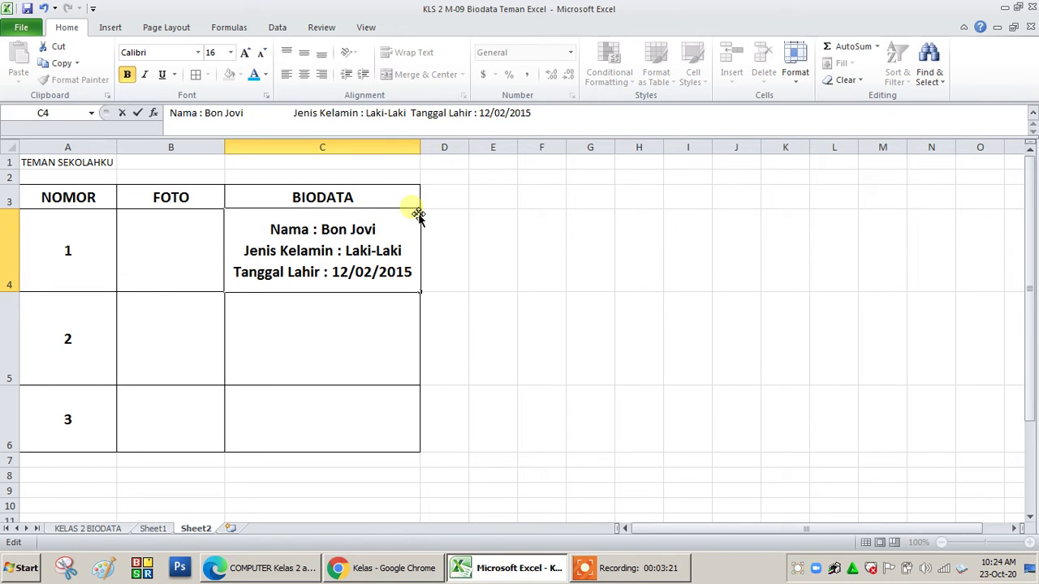
# Copy the C4 biodata into C5 and C6, and make row 6 slightly taller.
pyautogui.click(568, 310)
pyautogui.click(347, 253)
pyautogui.hotkey('ctrl', 'c')
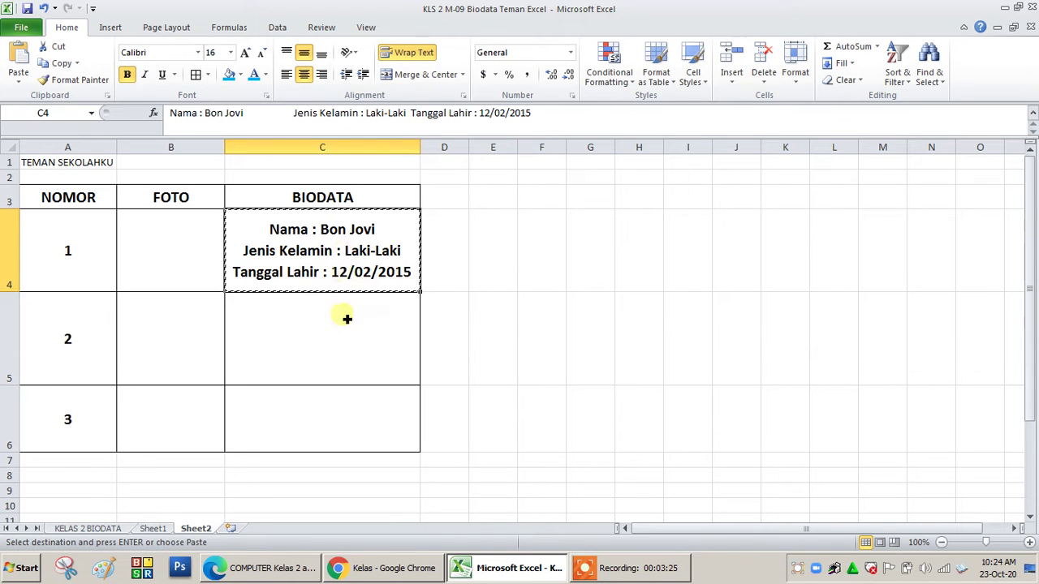
pyautogui.click(343, 341)
pyautogui.hotkey('ctrl', 'v')
pyautogui.click(337, 400)
pyautogui.hotkey('ctrl', 'v')
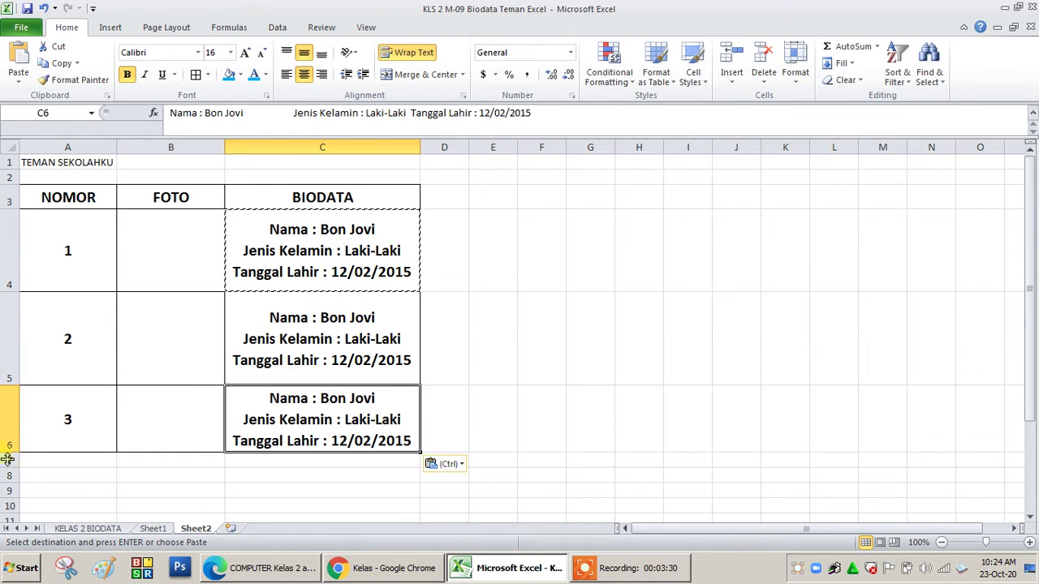
pyautogui.moveTo(9, 455); pyautogui.dragTo(13, 460)
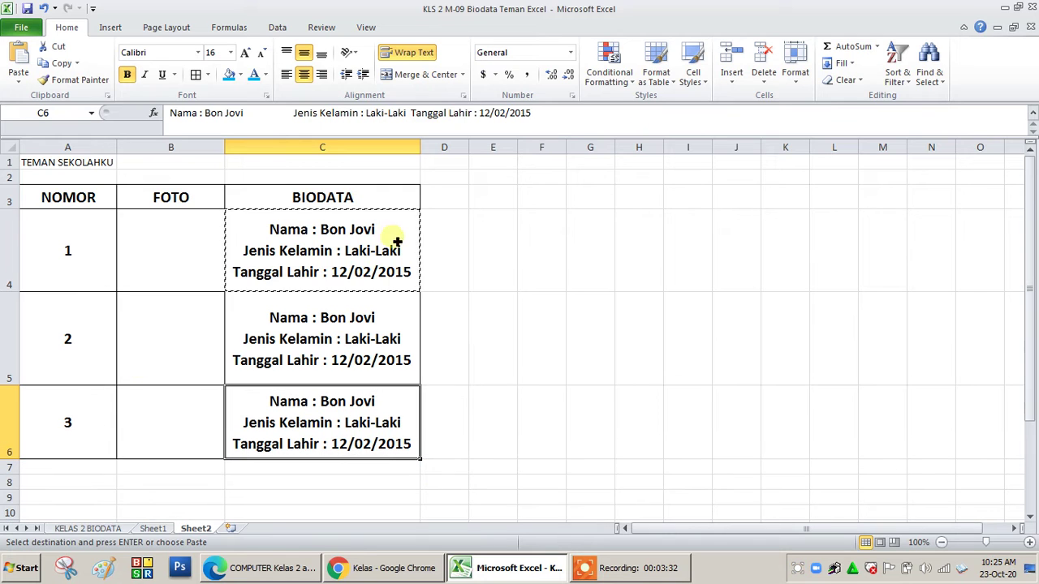
# Replace C5's name with the second friend's name and set the birth date to 18/03/2015.
pyautogui.click(355, 327)
pyautogui.doubleClick(356, 327)
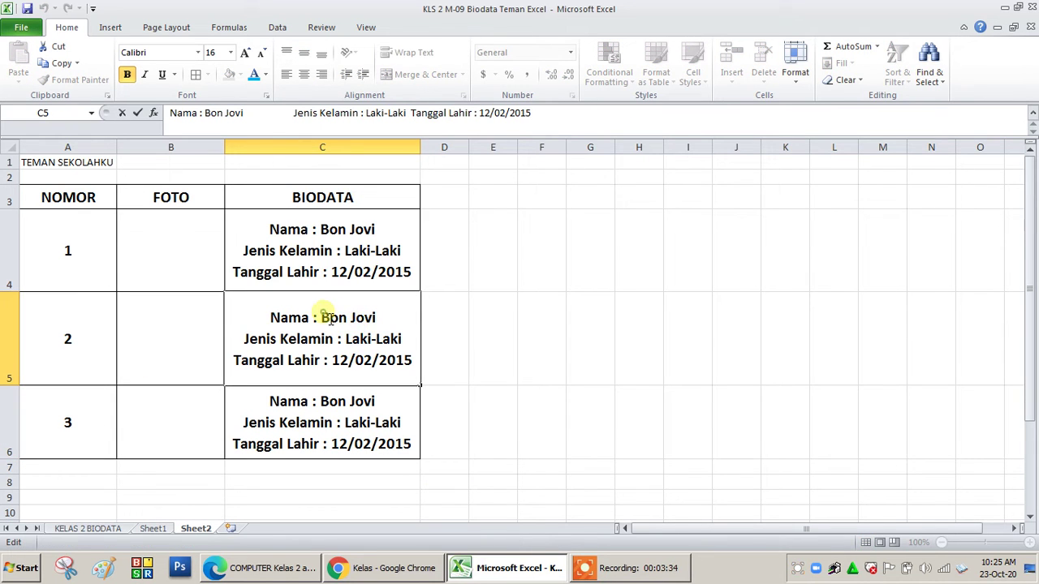
pyautogui.moveTo(320, 317); pyautogui.dragTo(392, 319)
pyautogui.write('Agus Budianto SW')
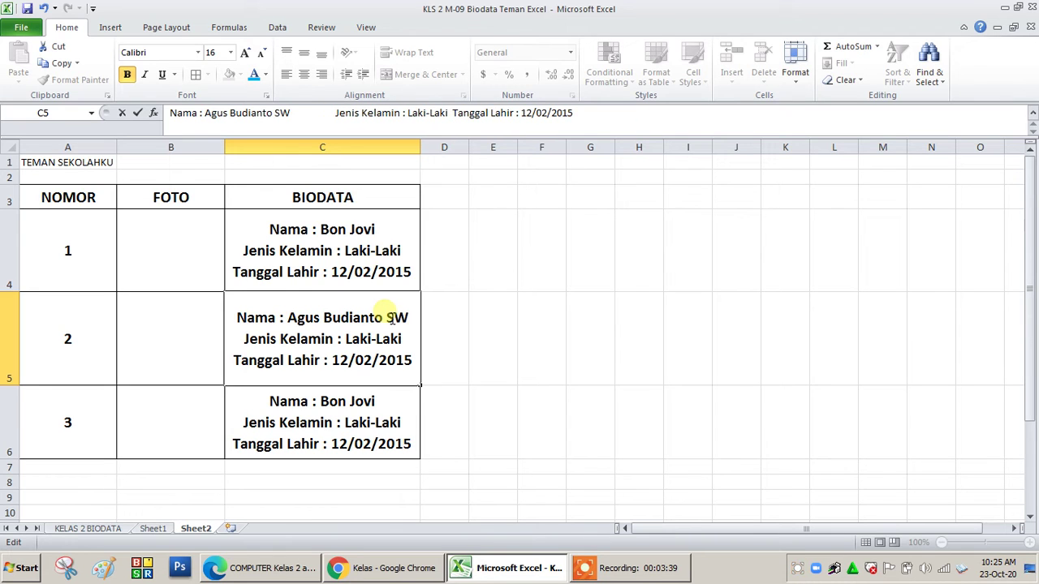
pyautogui.moveTo(344, 341)
pyautogui.mouseDown()
pyautogui.moveTo(332, 362)
pyautogui.moveTo(344, 374)
pyautogui.mouseUp()
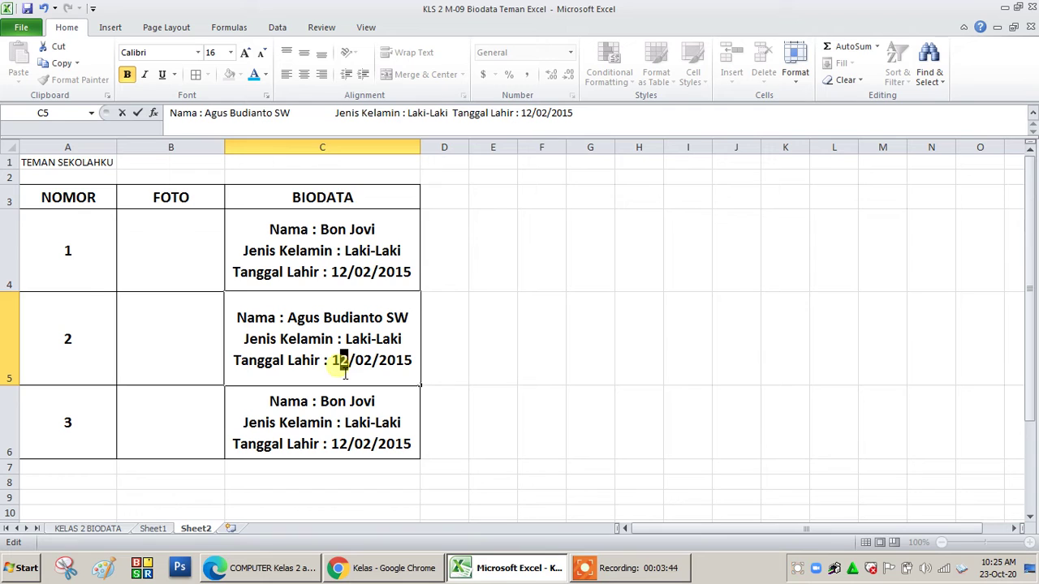
pyautogui.write('18')
pyautogui.press('BackSpace')
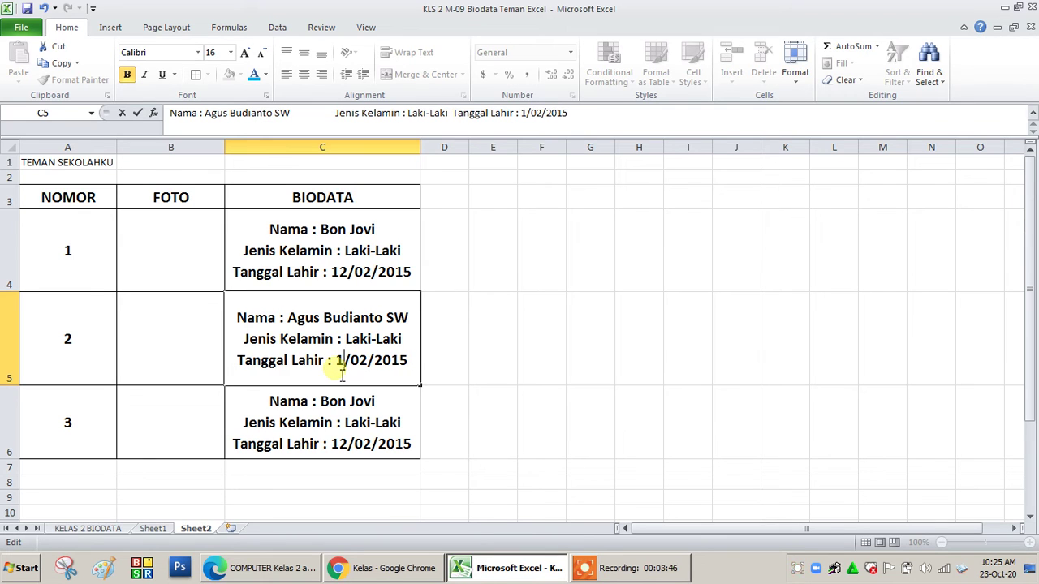
pyautogui.write('8/0')
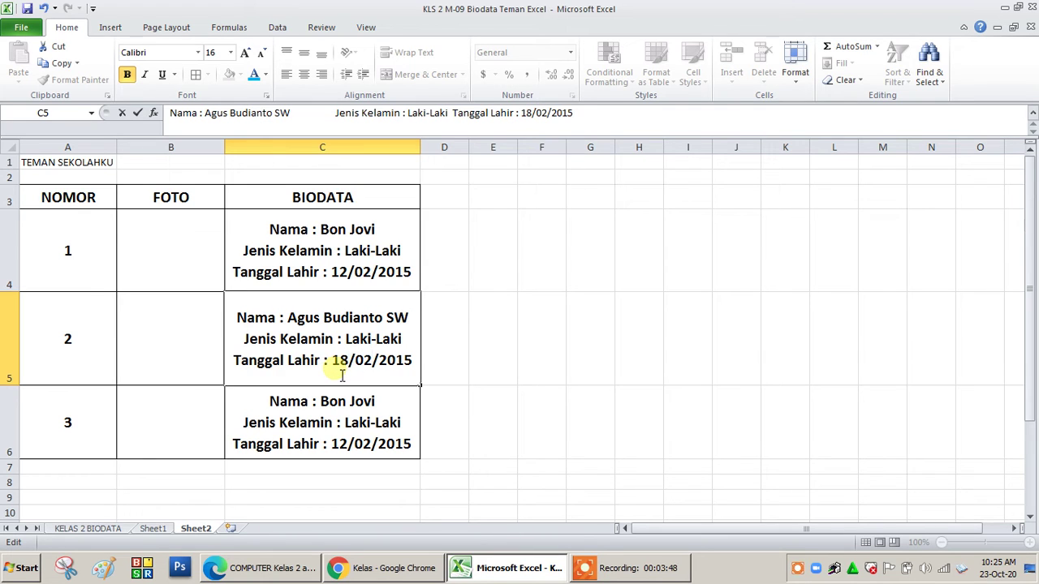
pyautogui.write('3')
pyautogui.click(469, 387)
# Replace the name in C6 with the third friend's name.
pyautogui.click(313, 410)
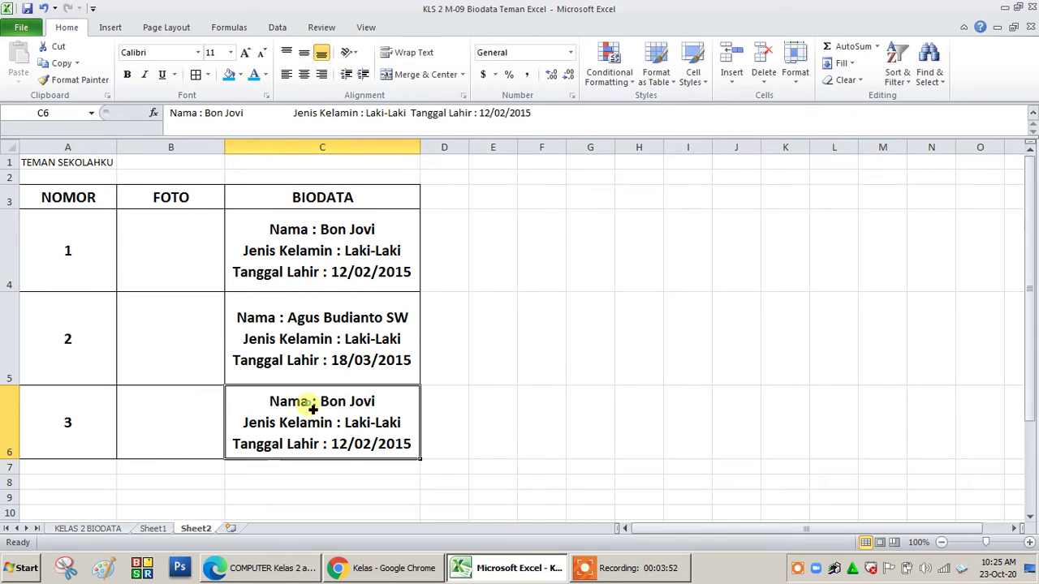
pyautogui.doubleClick(319, 402)
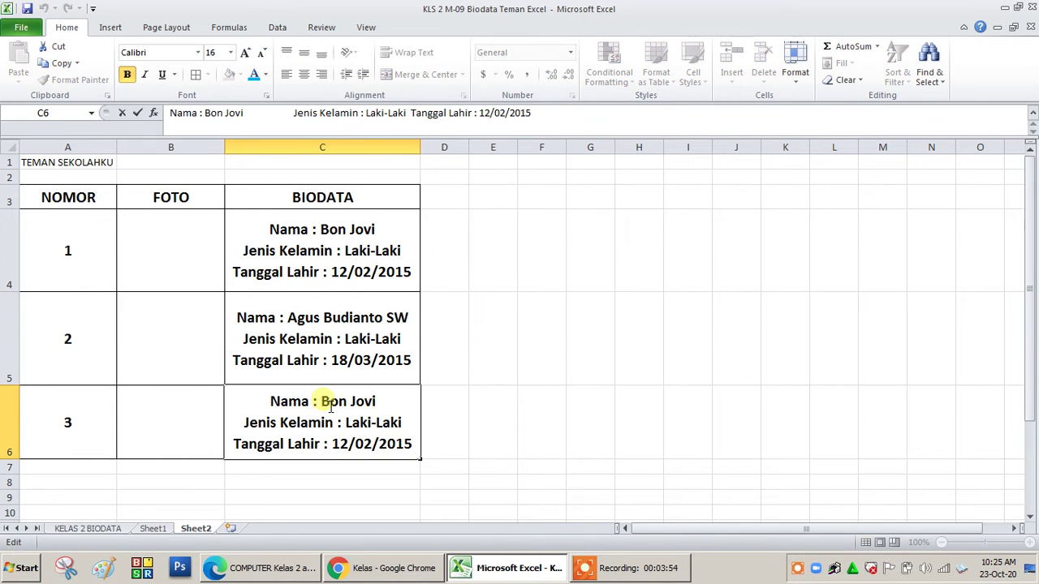
pyautogui.moveTo(321, 402); pyautogui.dragTo(393, 405)
pyautogui.write('Irene Mawarti')
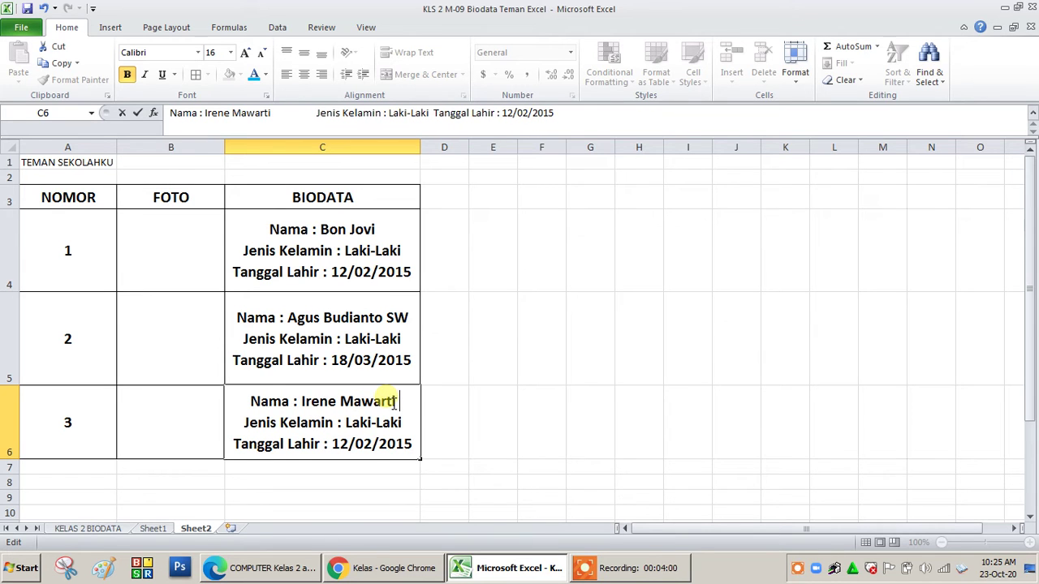
pyautogui.click(482, 406)
# Change C6's gender from Laki-Laki to Perempuan.
pyautogui.click(361, 426)
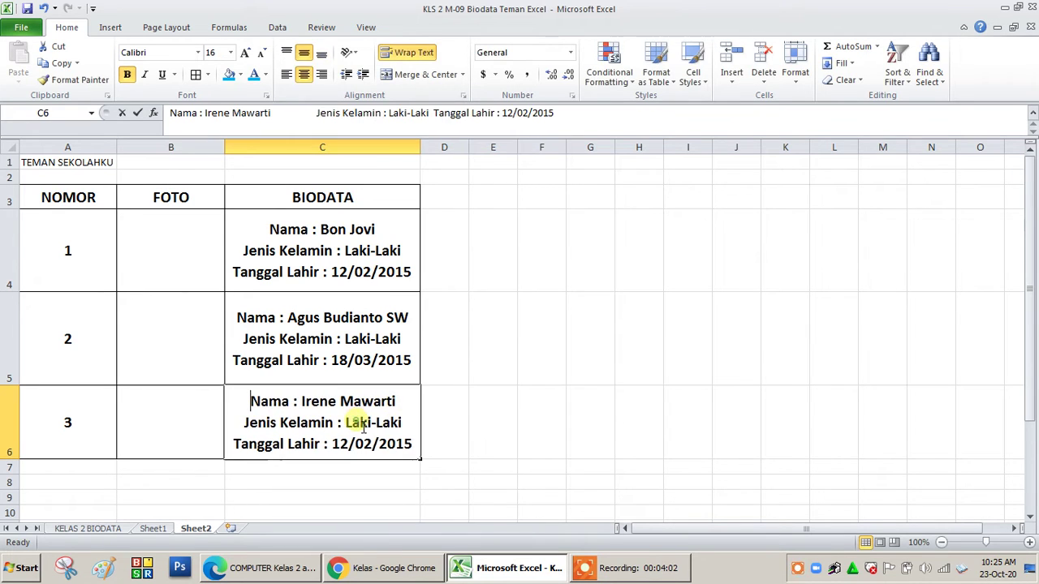
pyautogui.doubleClick(363, 428)
pyautogui.moveTo(363, 428); pyautogui.dragTo(345, 427)
pyautogui.click(338, 427)
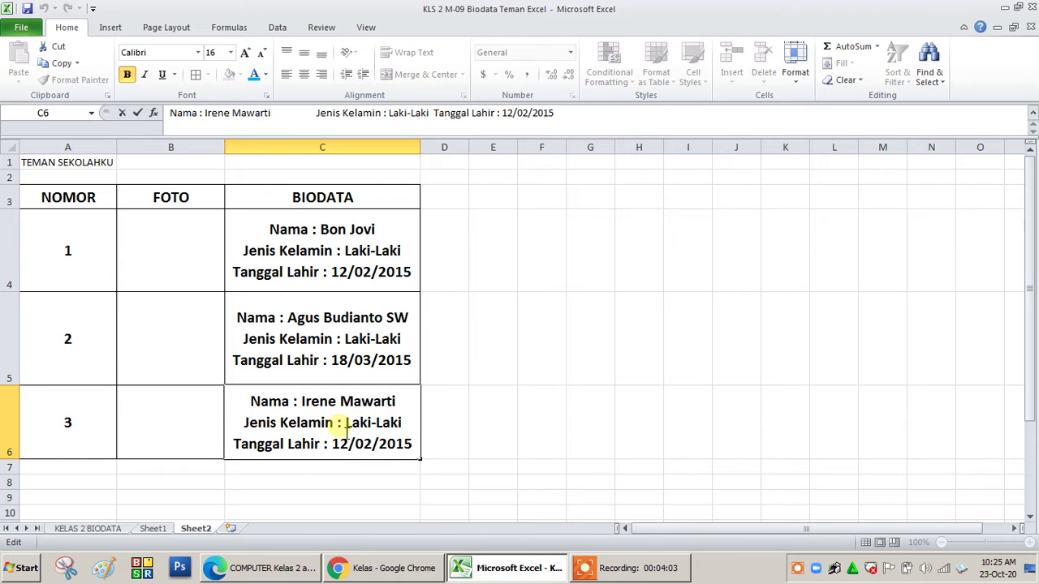
pyautogui.moveTo(345, 426); pyautogui.dragTo(413, 428)
pyautogui.write('Pere')
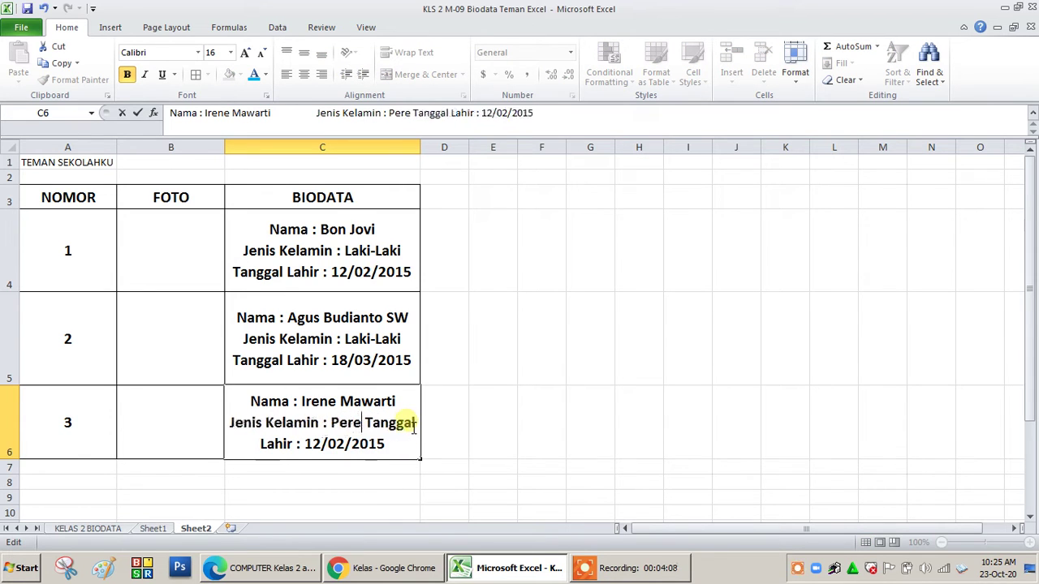
pyautogui.write('mpuan')
pyautogui.press('Return')
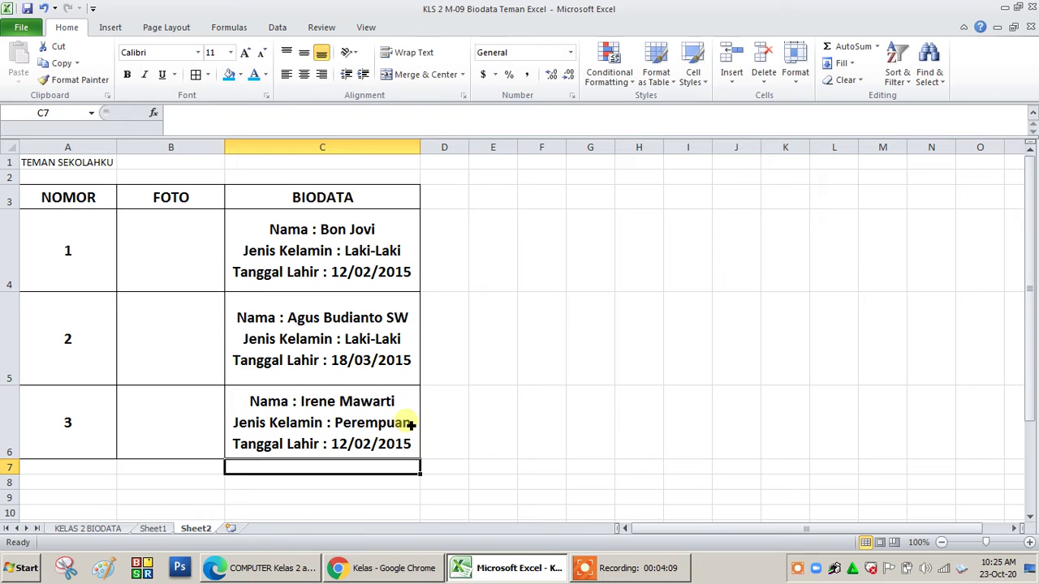
# Change C6's birth date to 20/08/2015.
pyautogui.click(380, 439)
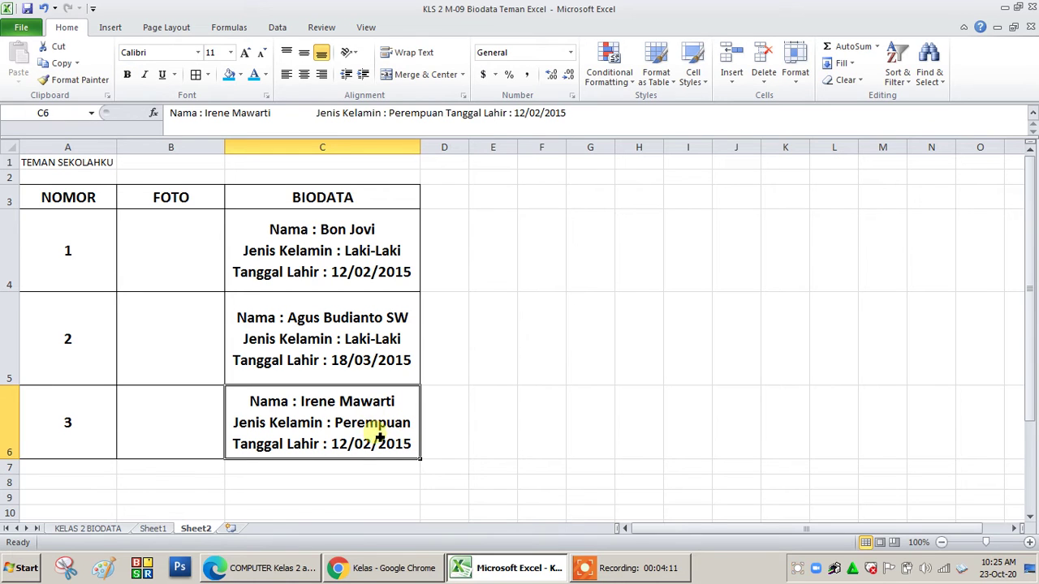
pyautogui.doubleClick(351, 446)
pyautogui.press('BackSpace')
pyautogui.press('BackSpace')
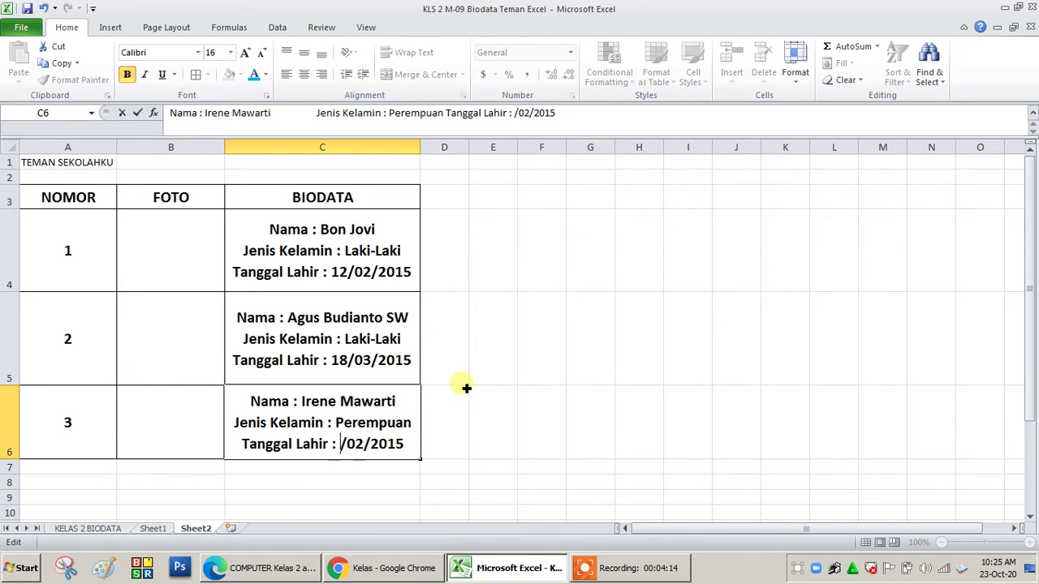
pyautogui.write('20')
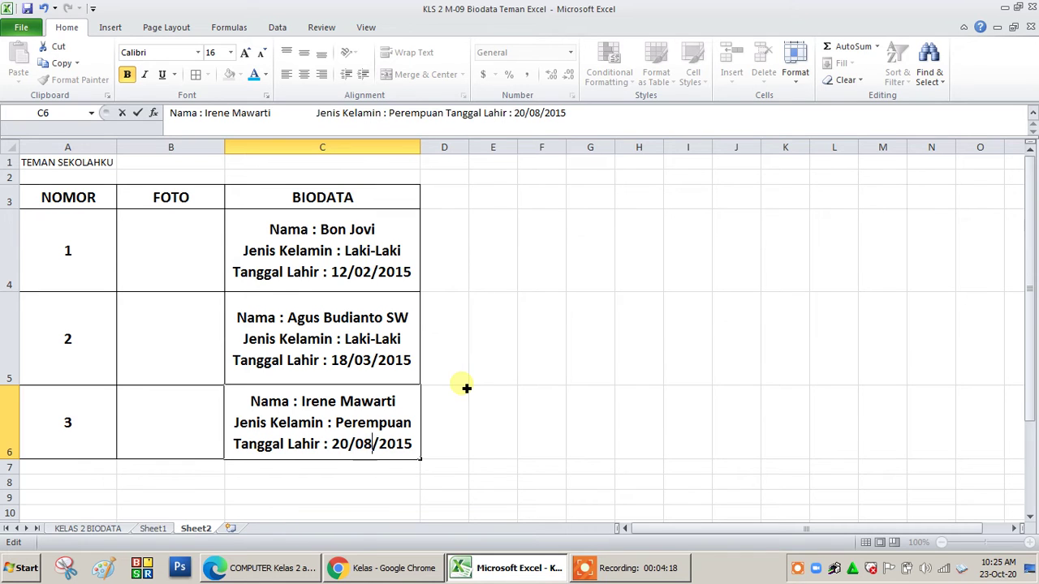
pyautogui.press('Return')
pyautogui.click(207, 252)
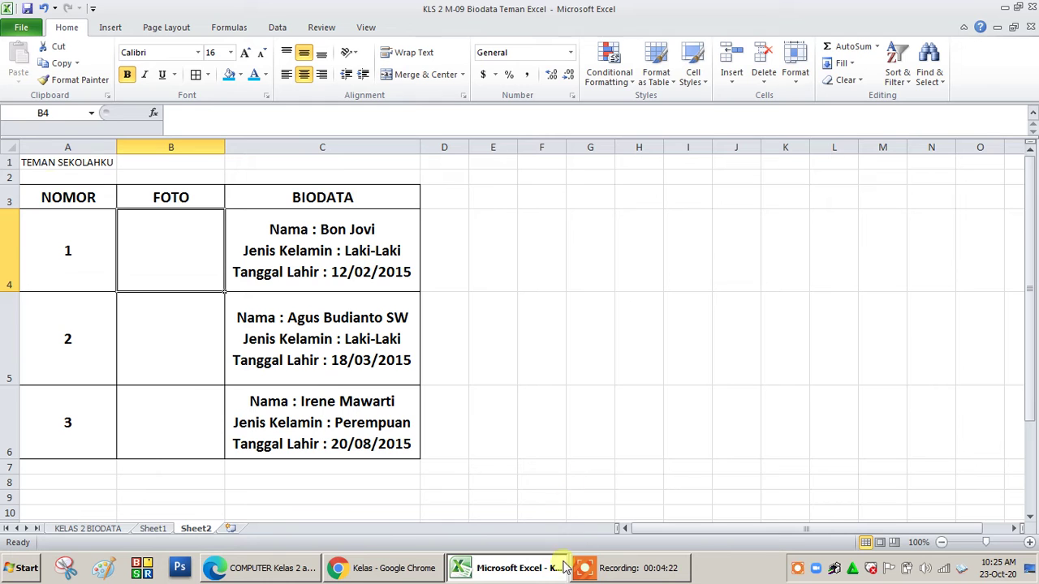
# In Google Classroom, go to COMPUTER Kelas 2's Tugas Kelas list and open the Modul 9 assignment.
pyautogui.click(388, 572)
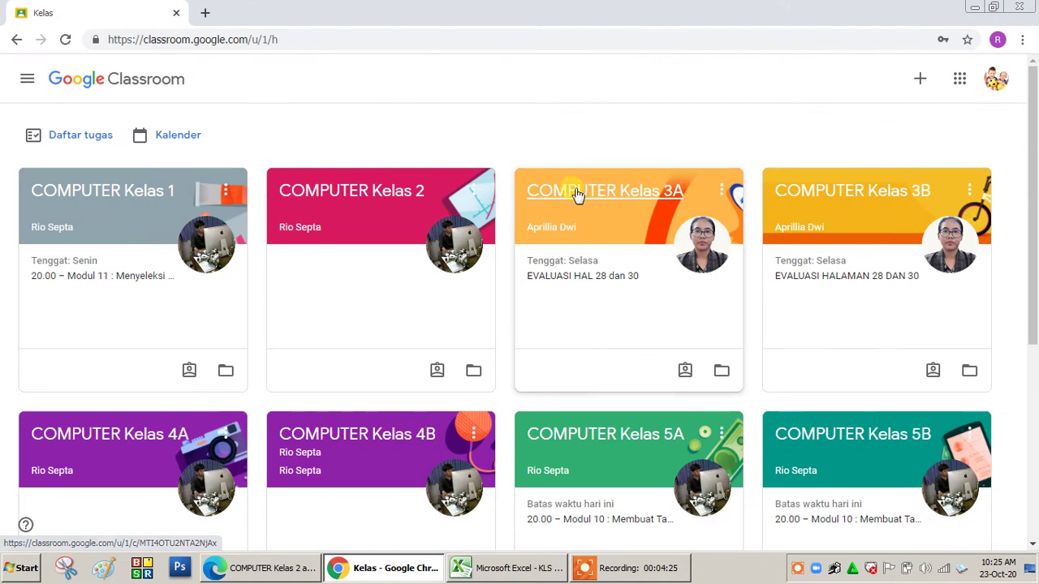
pyautogui.click(363, 194)
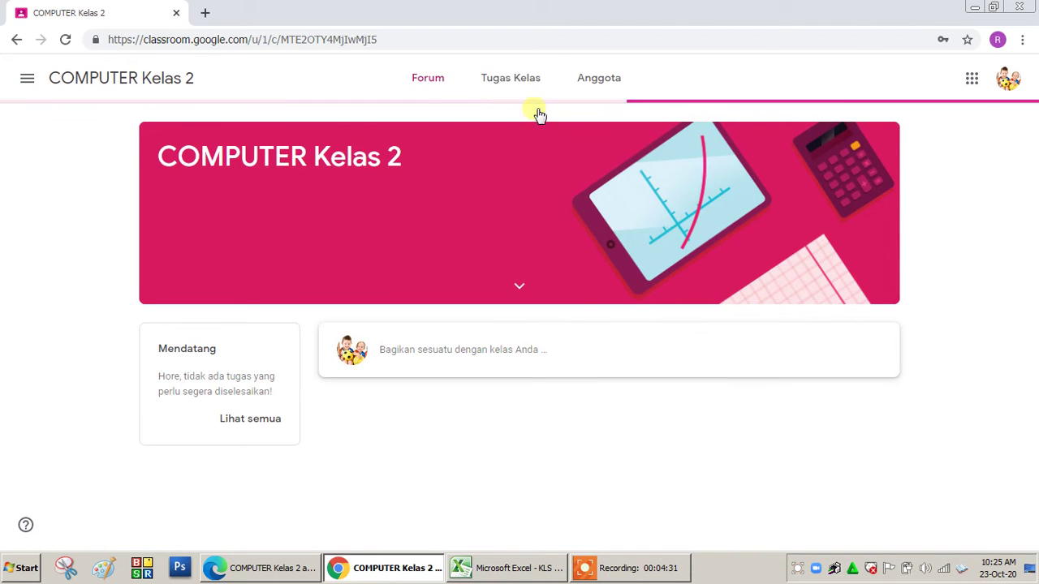
pyautogui.click(531, 86)
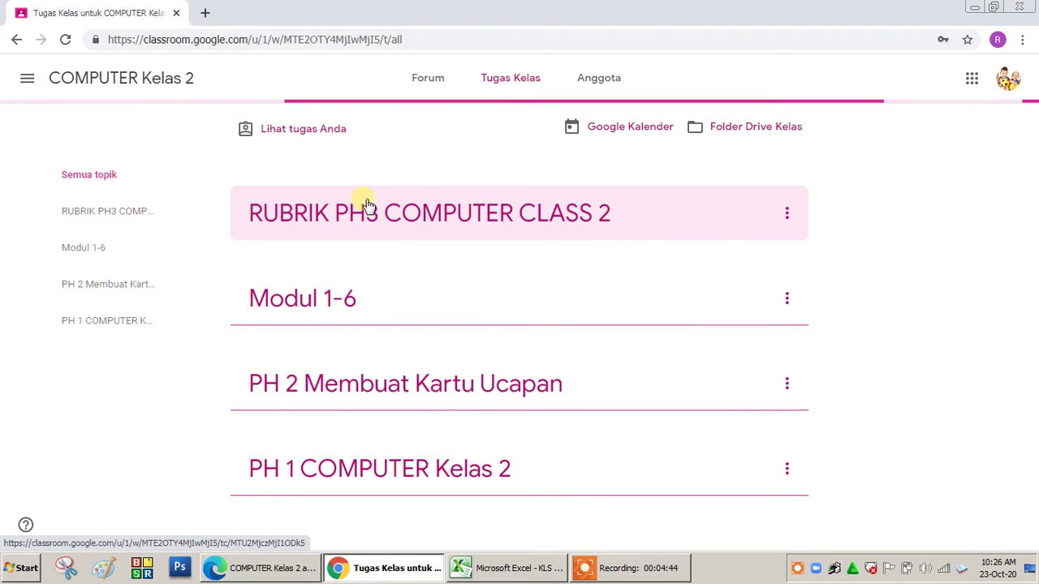
pyautogui.moveTo(386, 180)
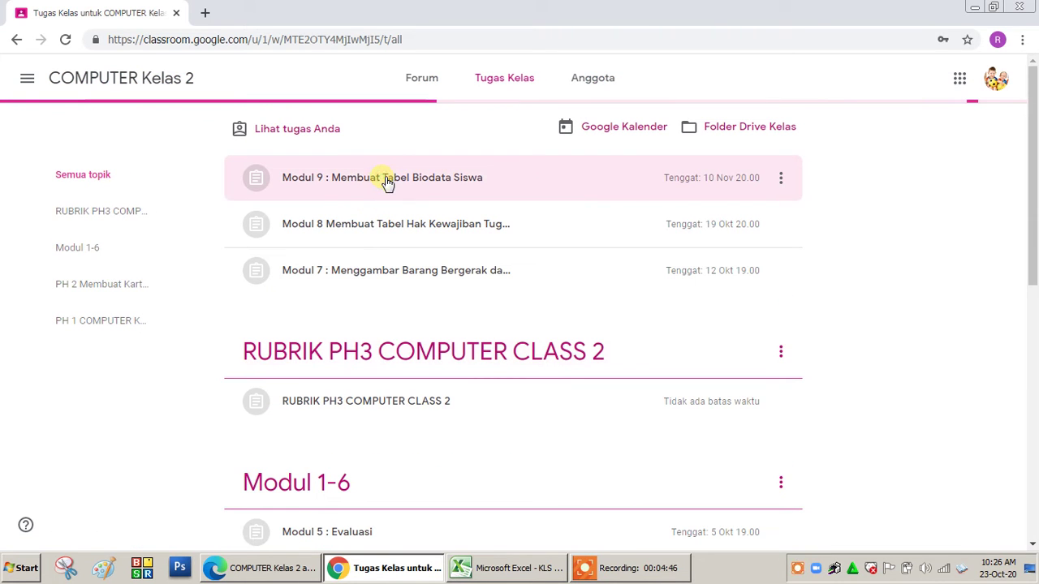
pyautogui.click(459, 180)
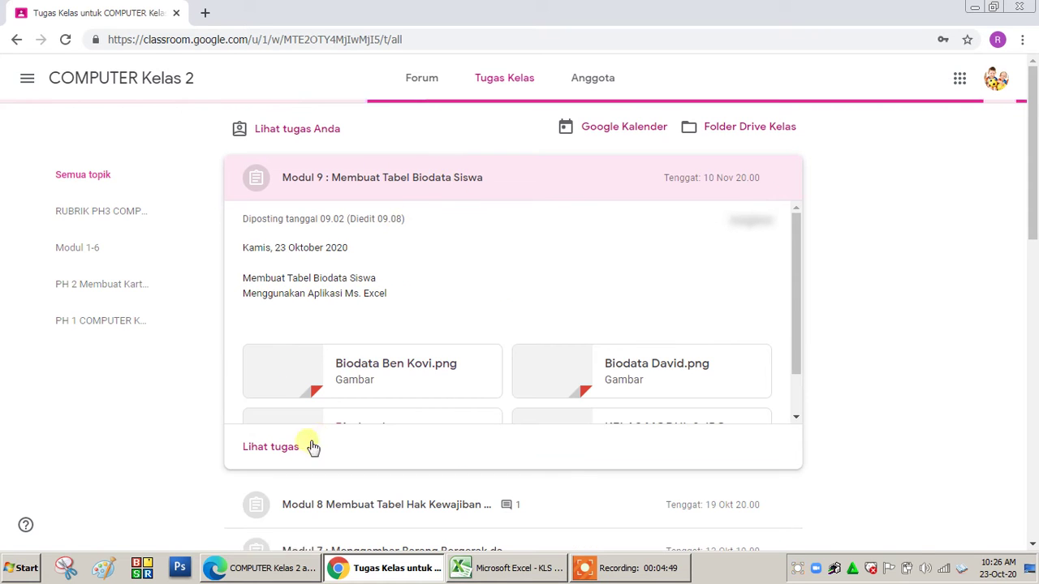
pyautogui.click(291, 449)
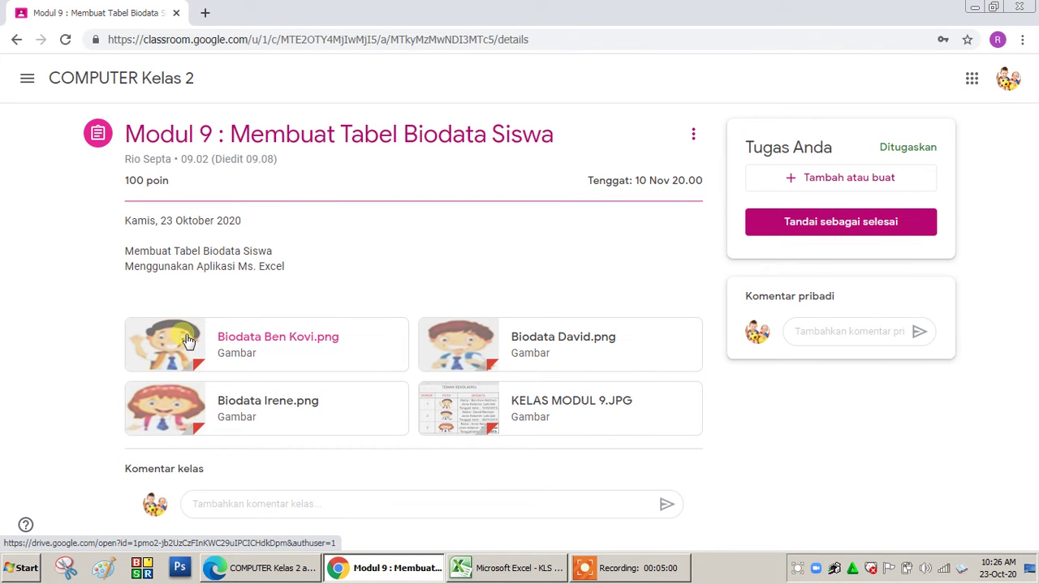
pyautogui.click(183, 341)
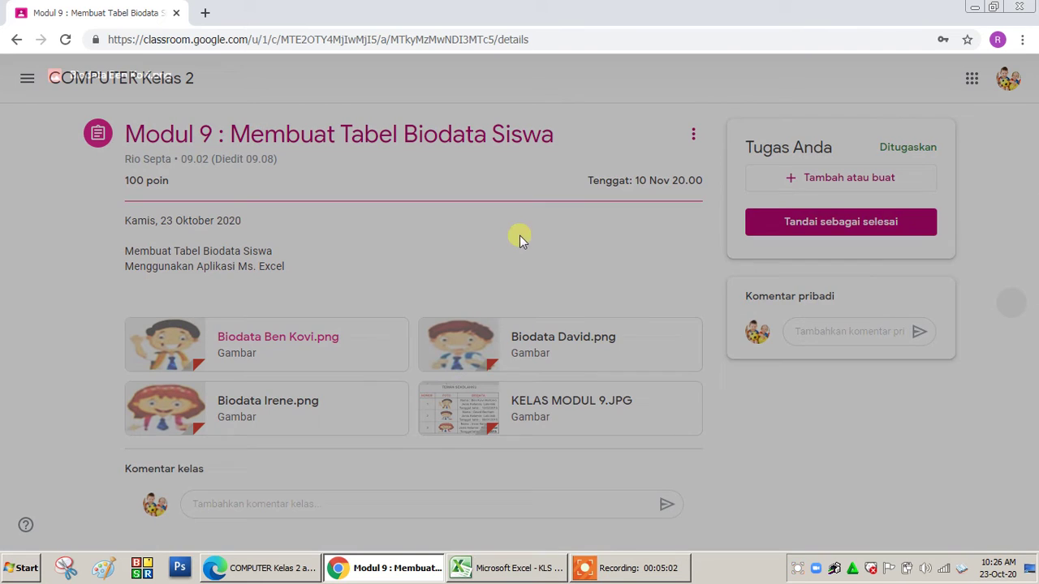
pyautogui.click(520, 235)
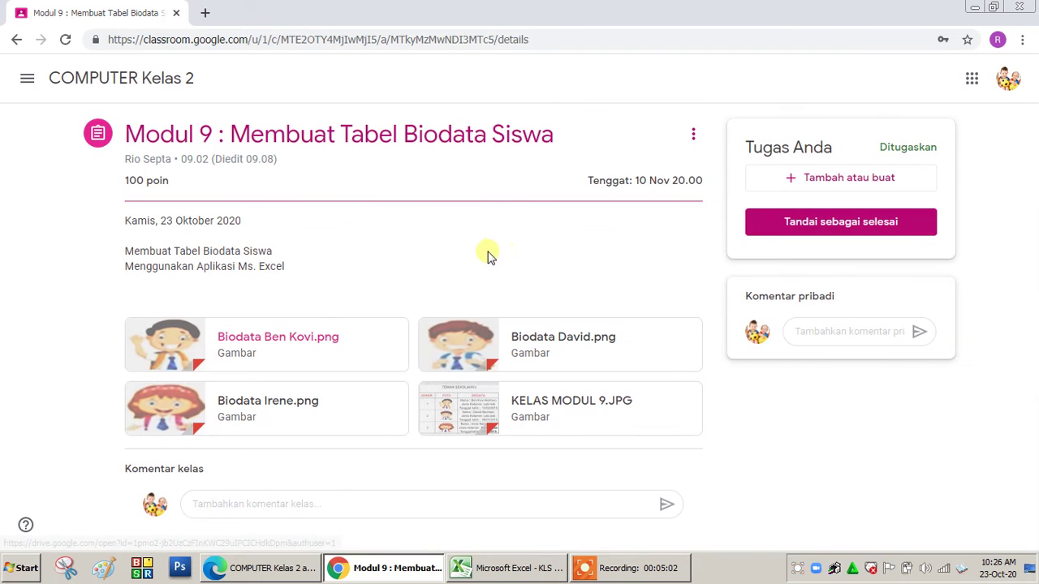
pyautogui.click(196, 339)
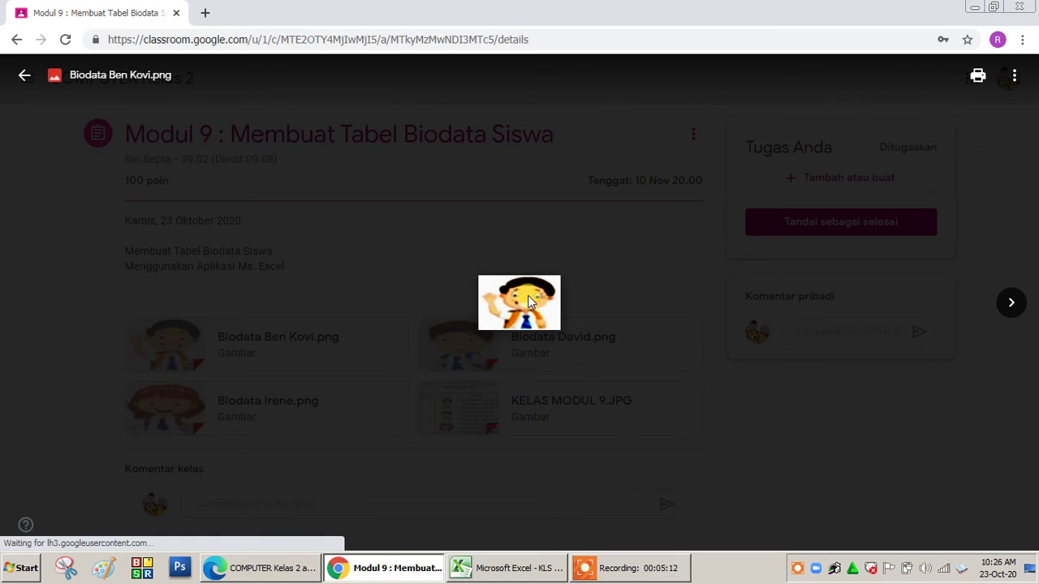
pyautogui.rightClick(527, 301)
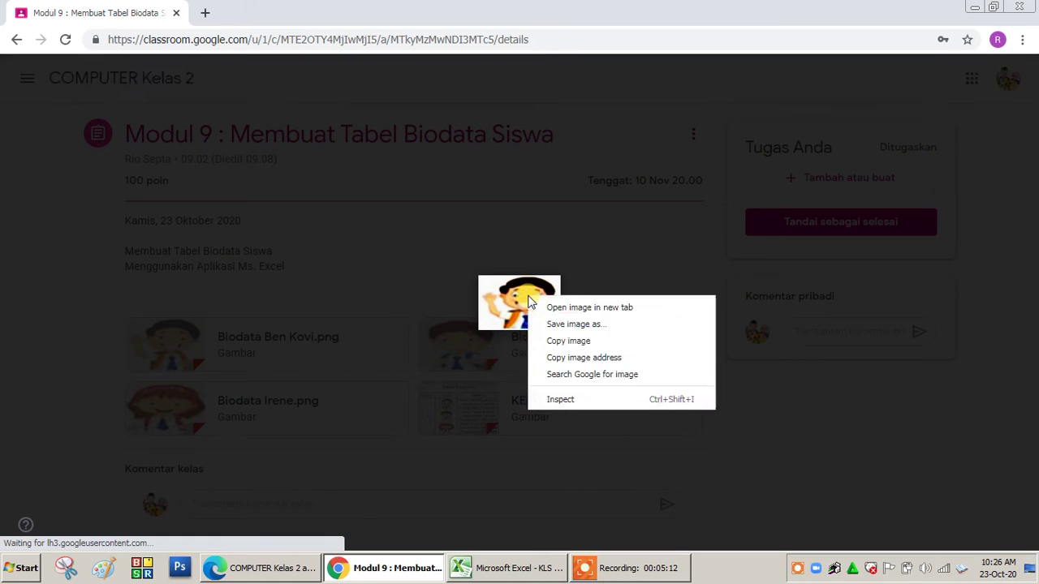
pyautogui.click(621, 325)
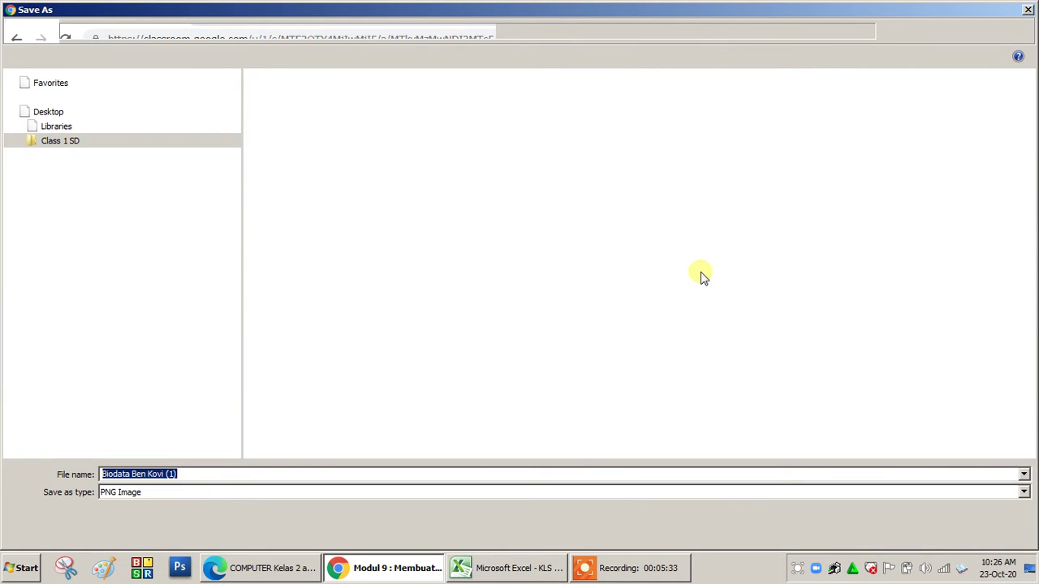
pyautogui.moveTo(61, 98); pyautogui.dragTo(73, 85)
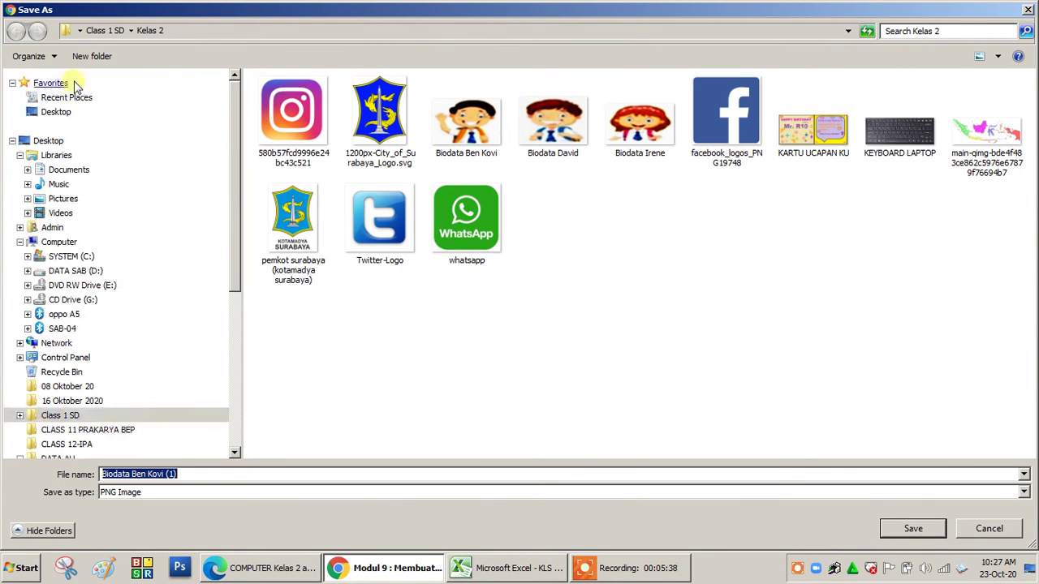
pyautogui.click(60, 142)
pyautogui.click(61, 142)
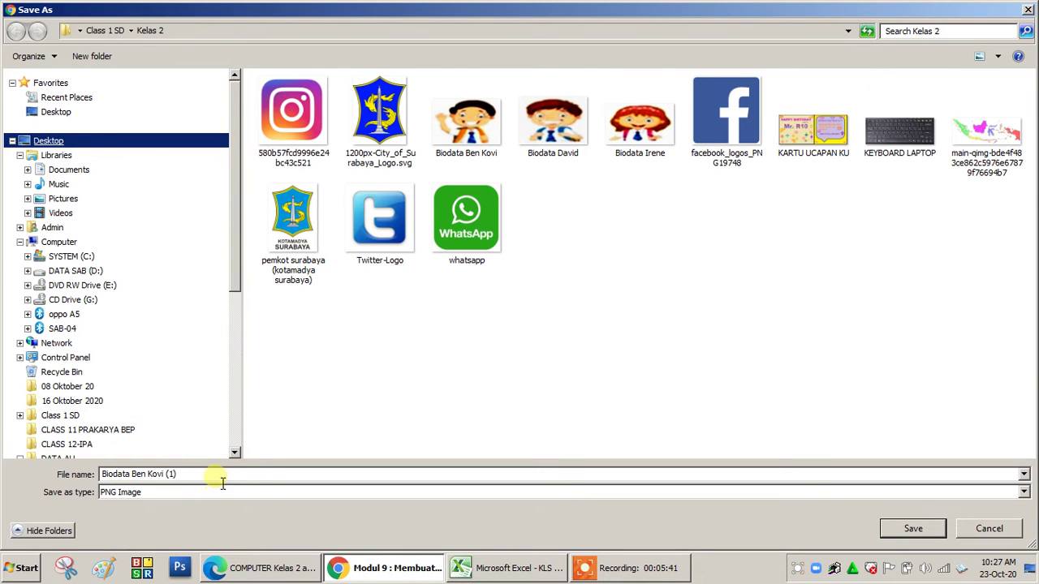
pyautogui.click(221, 477)
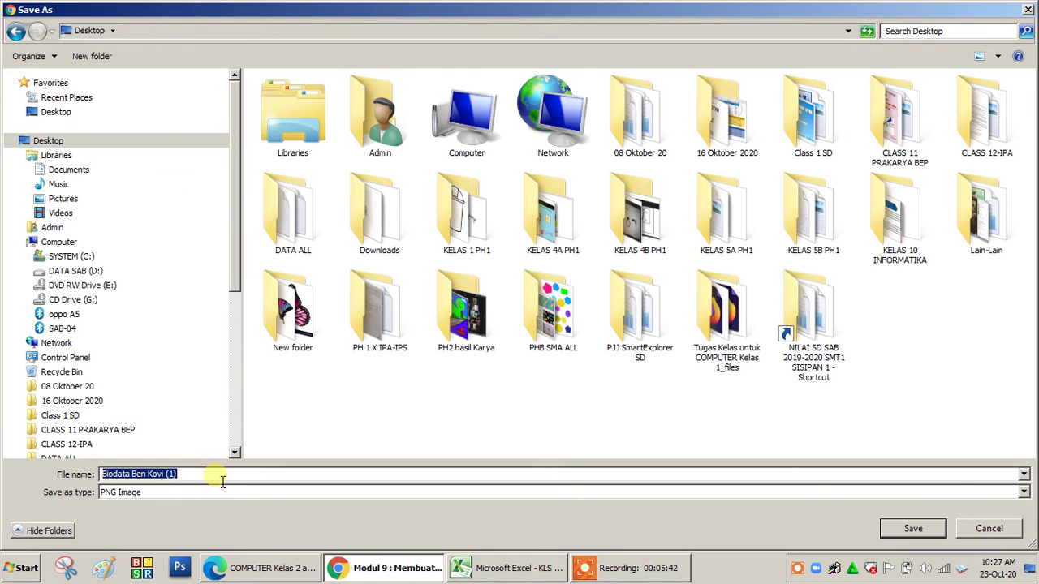
pyautogui.click(916, 526)
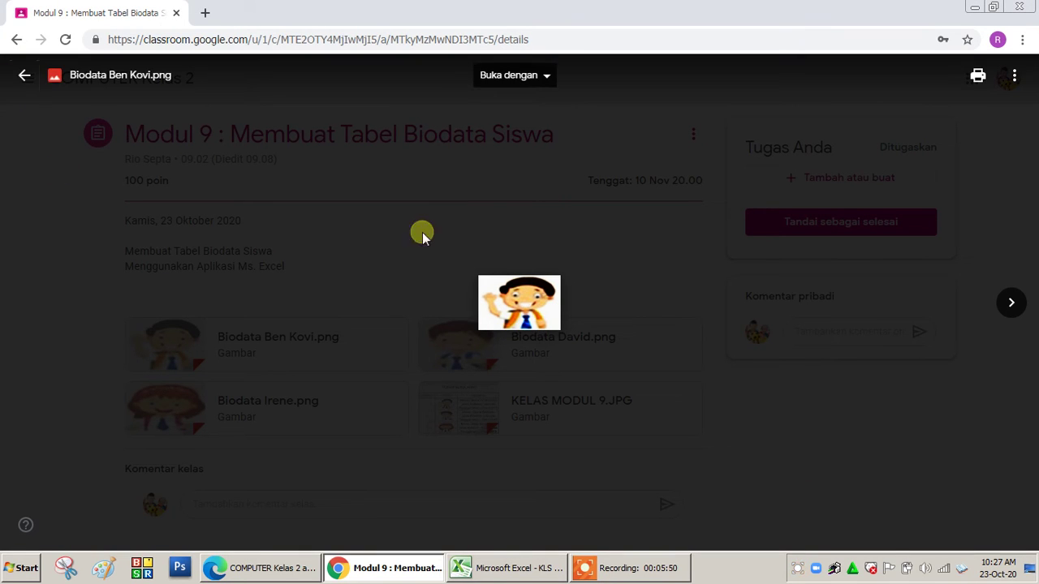
pyautogui.click(161, 153)
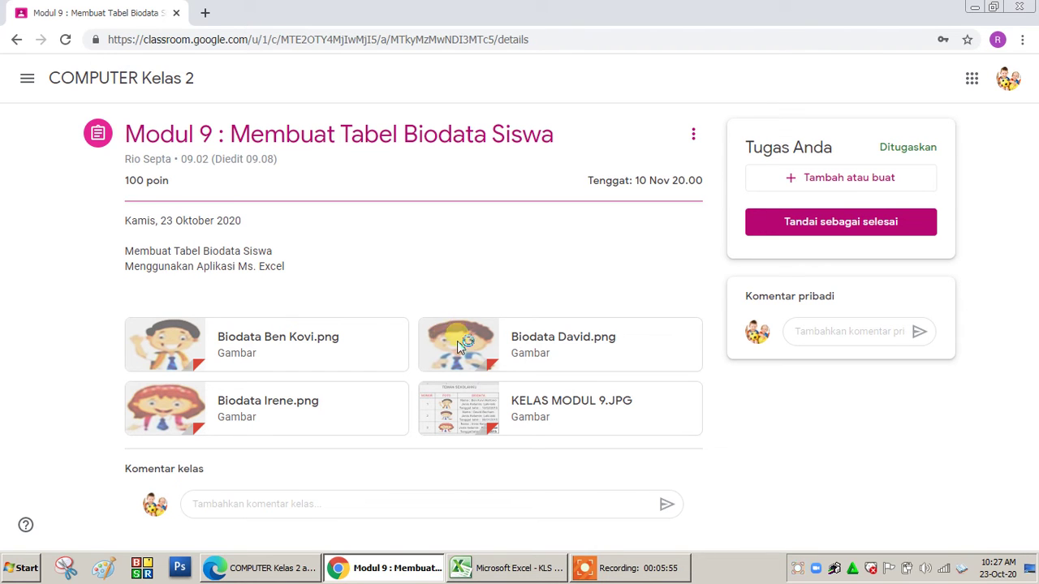
# Save the Biodata David.png attachment image to the Desktop.
pyautogui.click(457, 341)
pyautogui.rightClick(531, 290)
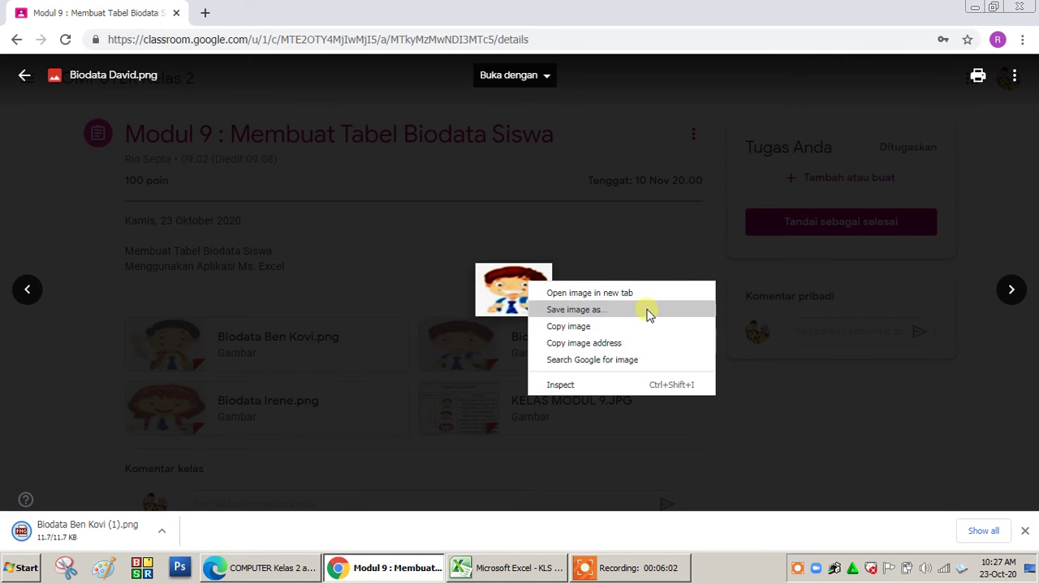
pyautogui.click(645, 312)
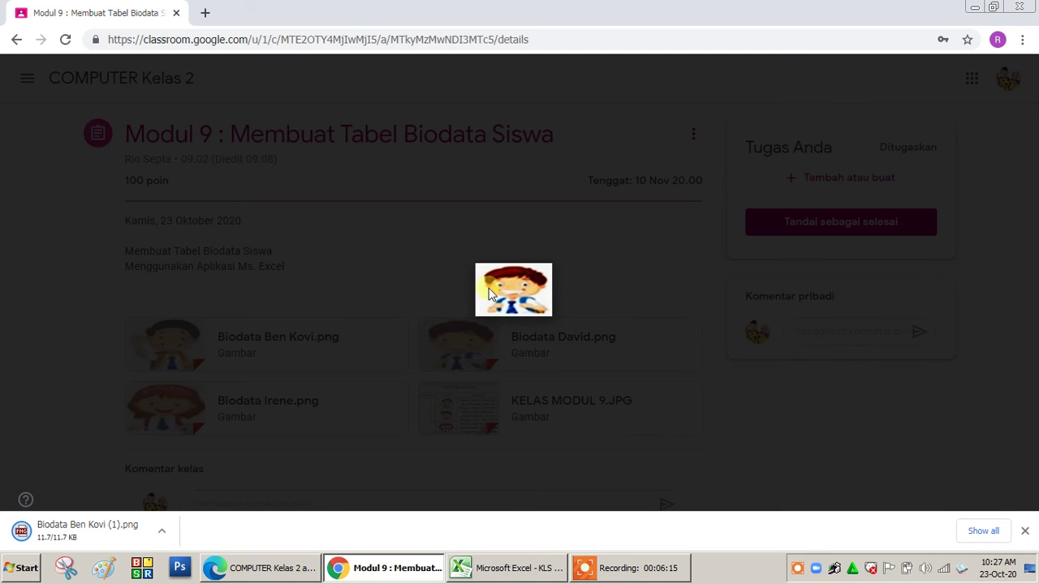
pyautogui.hotkey('ctrl', 's')
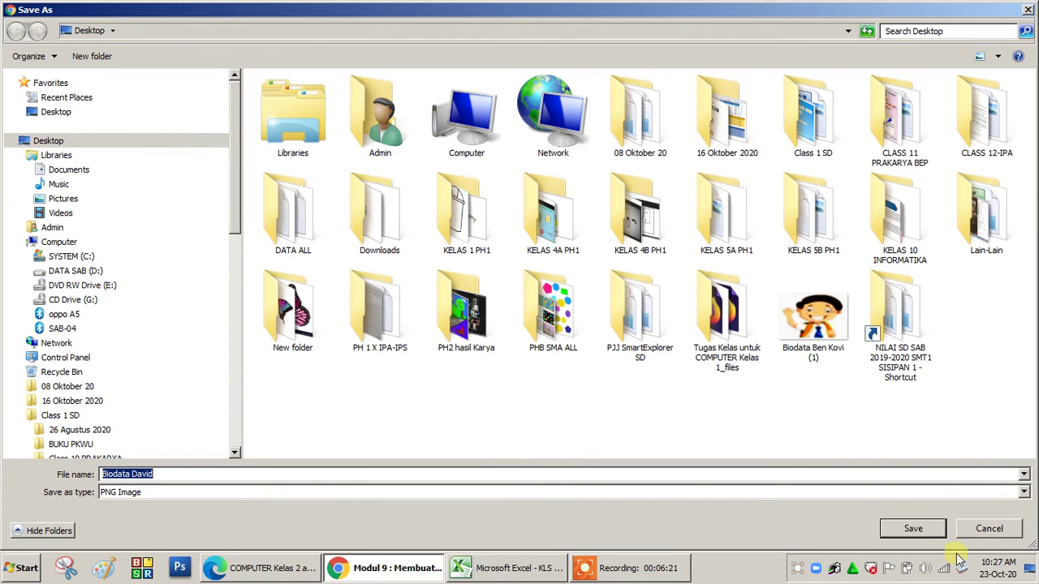
pyautogui.click(925, 529)
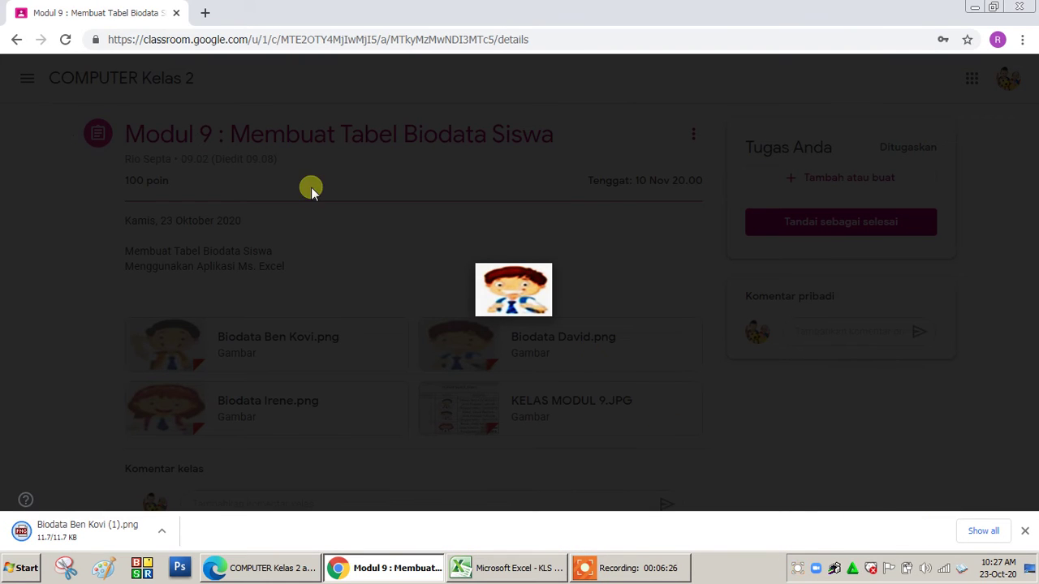
pyautogui.click(271, 167)
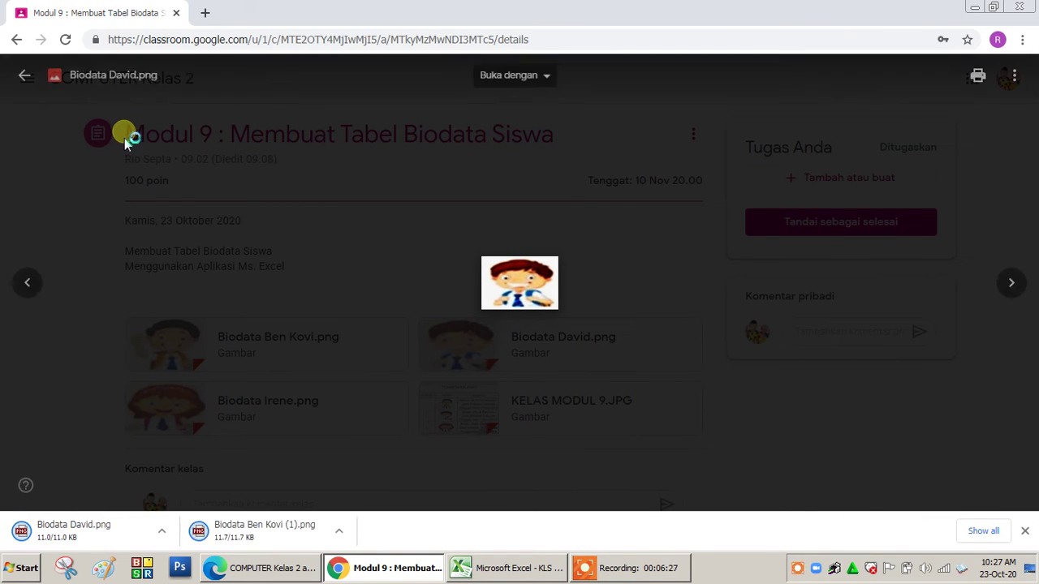
pyautogui.click(23, 78)
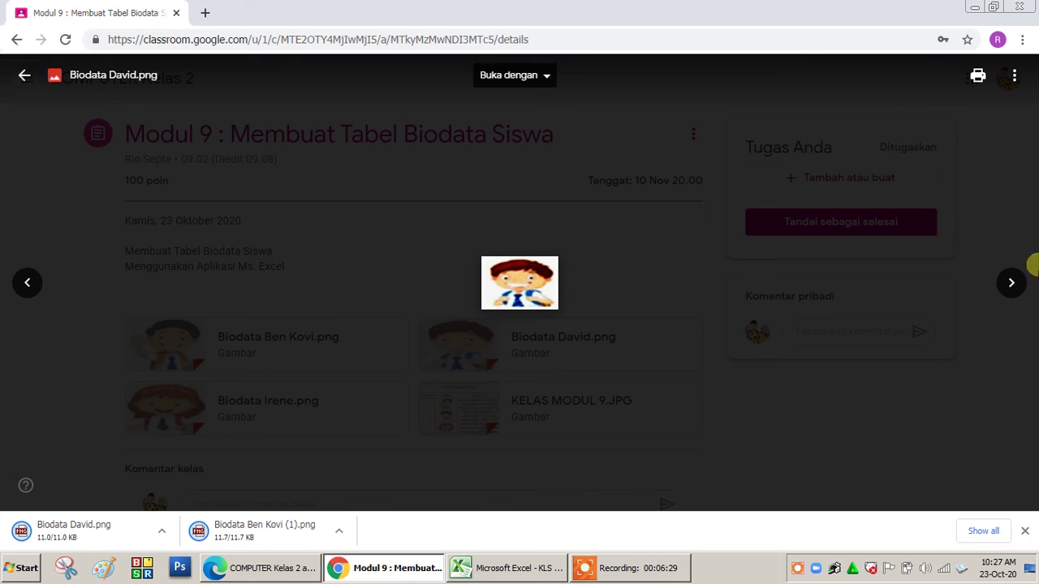
# Go to the next attachment and save Biodata Irene.png to the Desktop as well.
pyautogui.click(1011, 284)
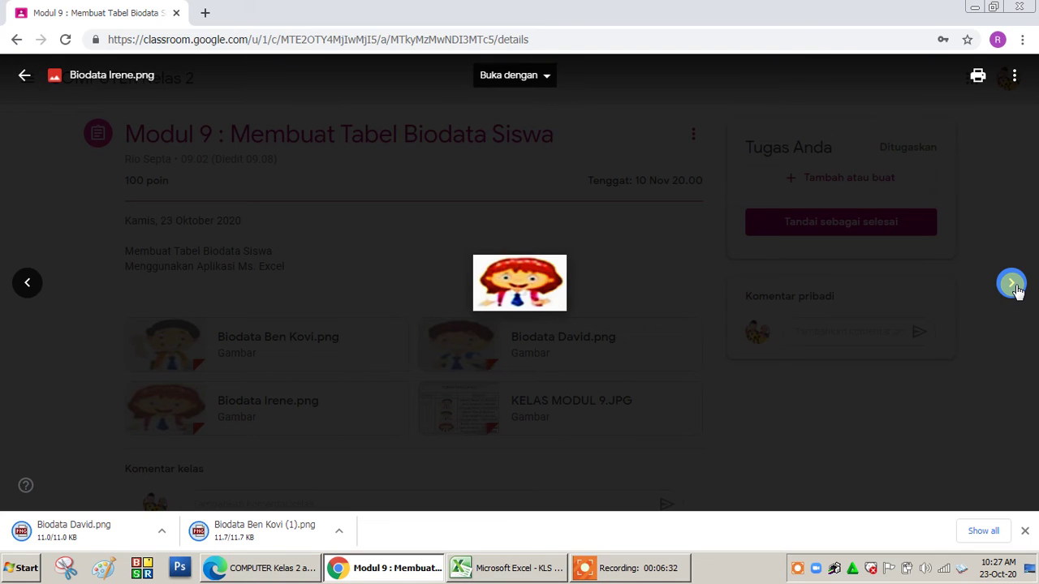
pyautogui.rightClick(551, 281)
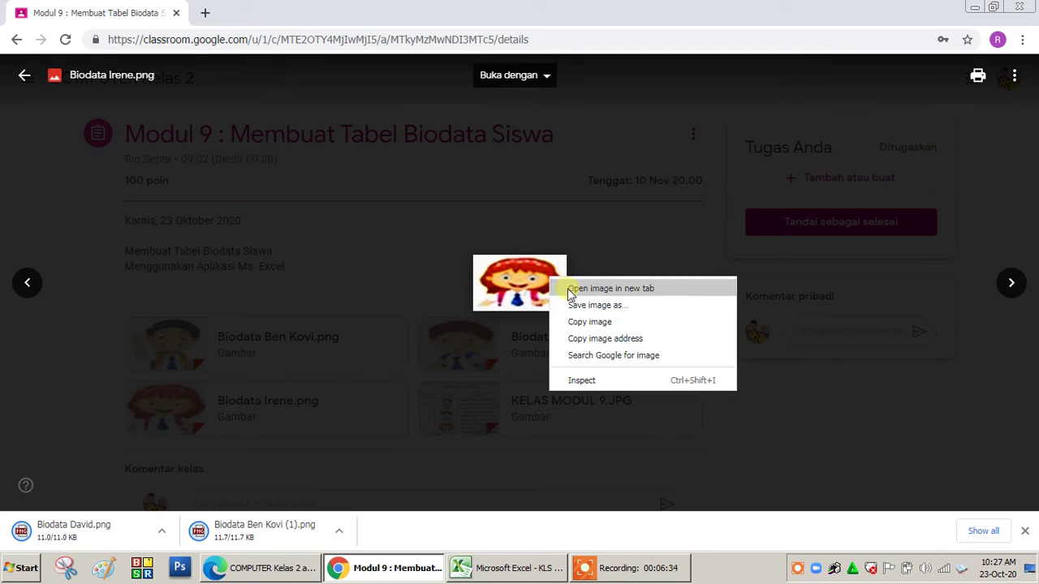
pyautogui.click(629, 308)
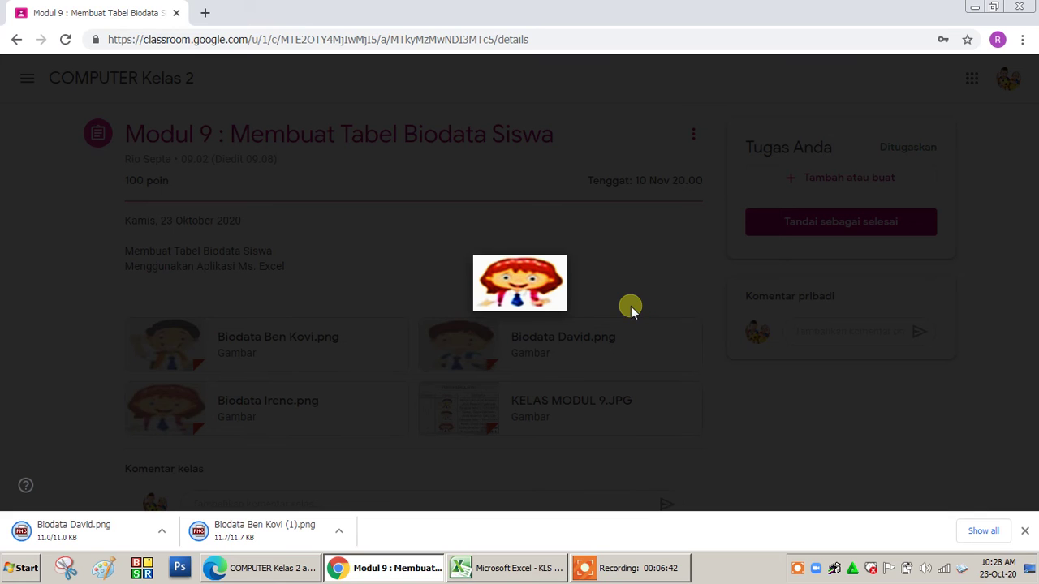
pyautogui.click(546, 278)
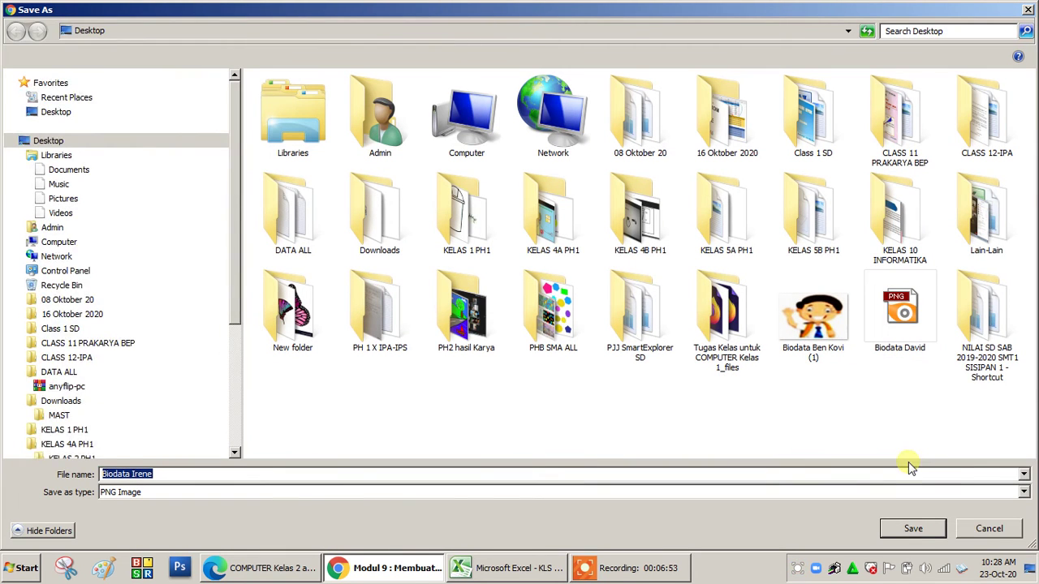
pyautogui.click(919, 533)
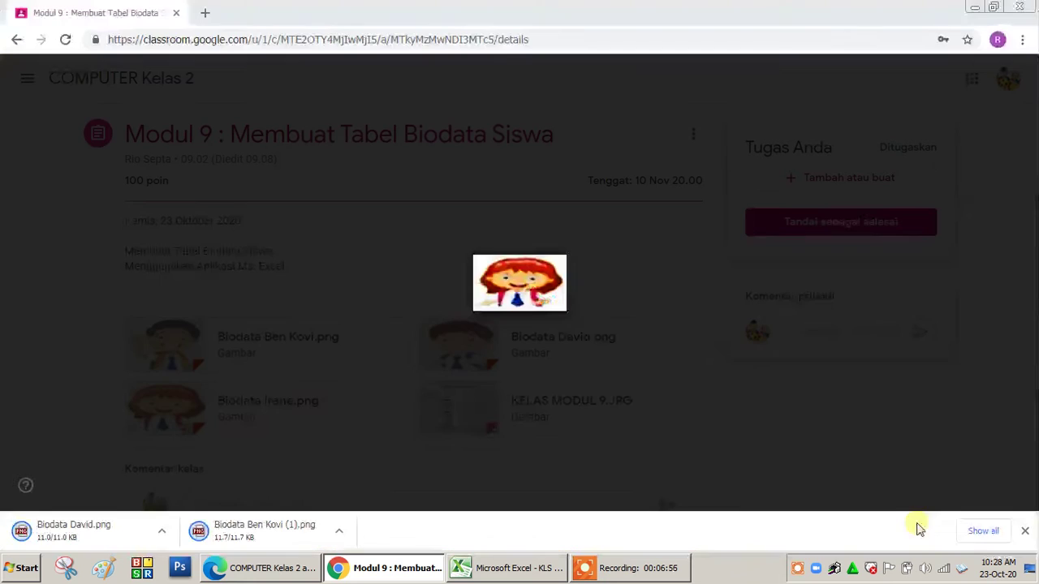
# In the Excel workbook, select cell B4 and start inserting a picture from file.
pyautogui.click(529, 565)
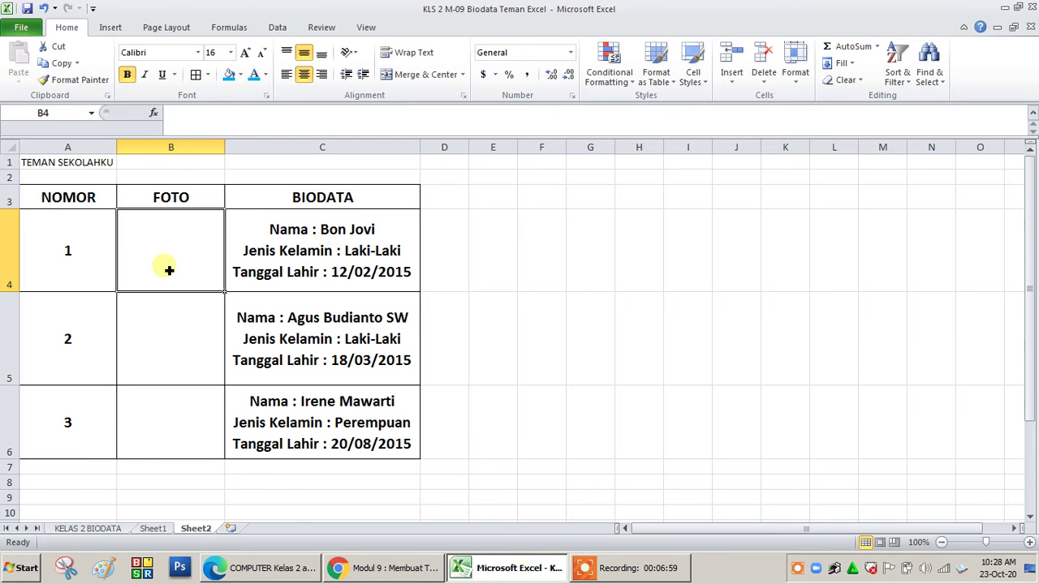
pyautogui.click(174, 234)
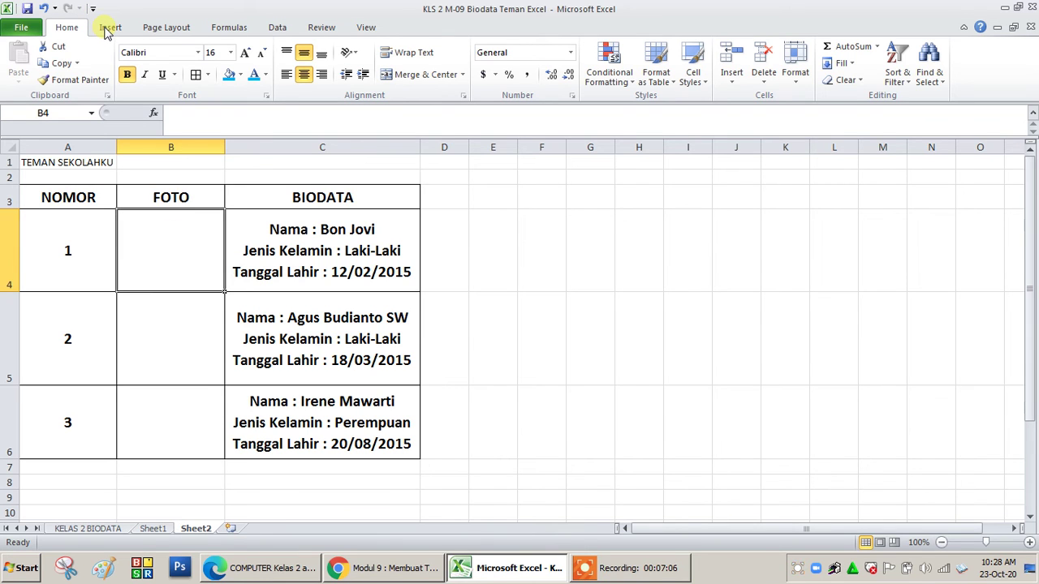
pyautogui.click(108, 28)
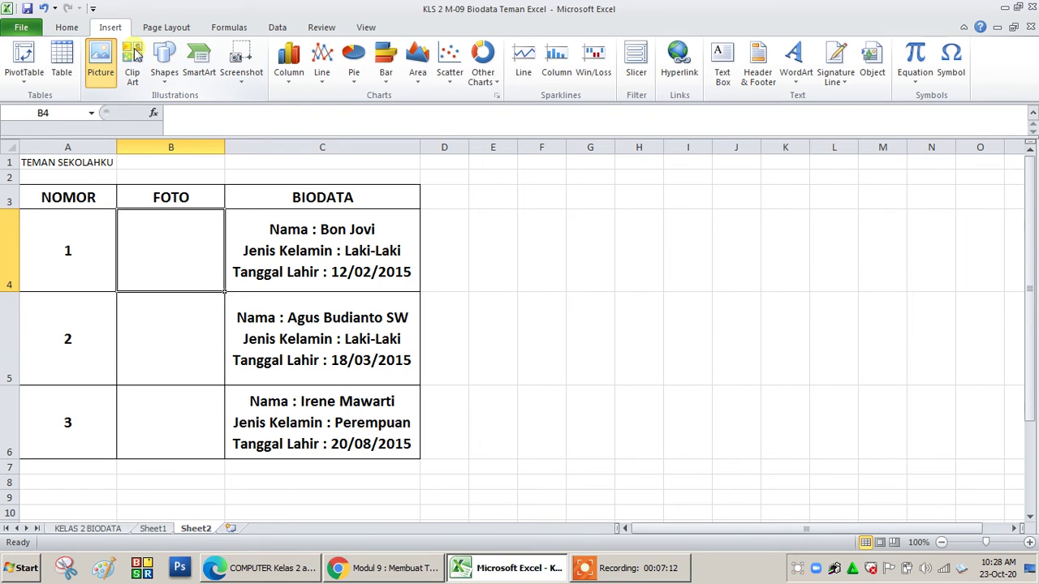
pyautogui.click(101, 68)
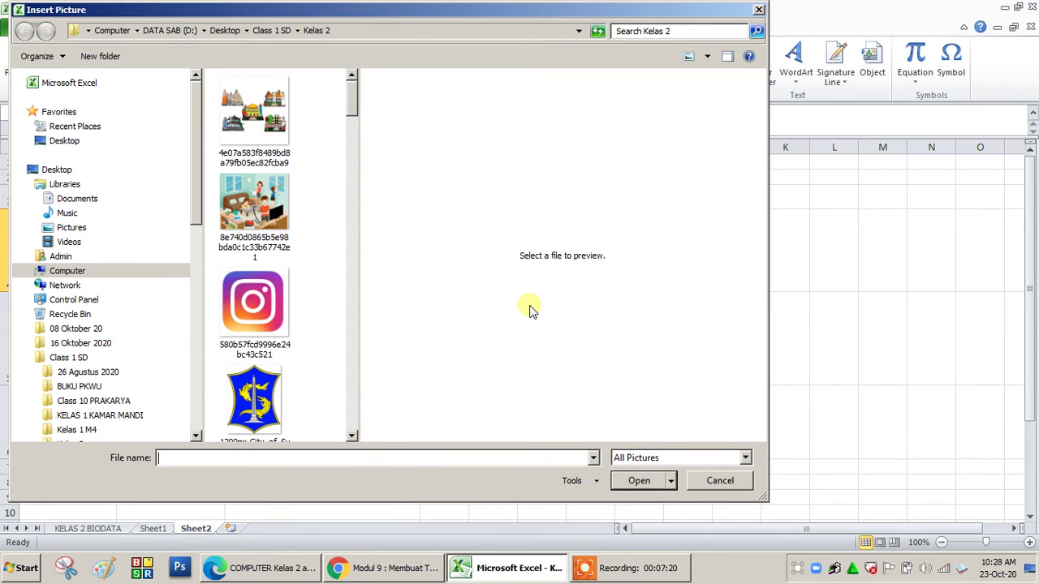
pyautogui.moveTo(57, 170)
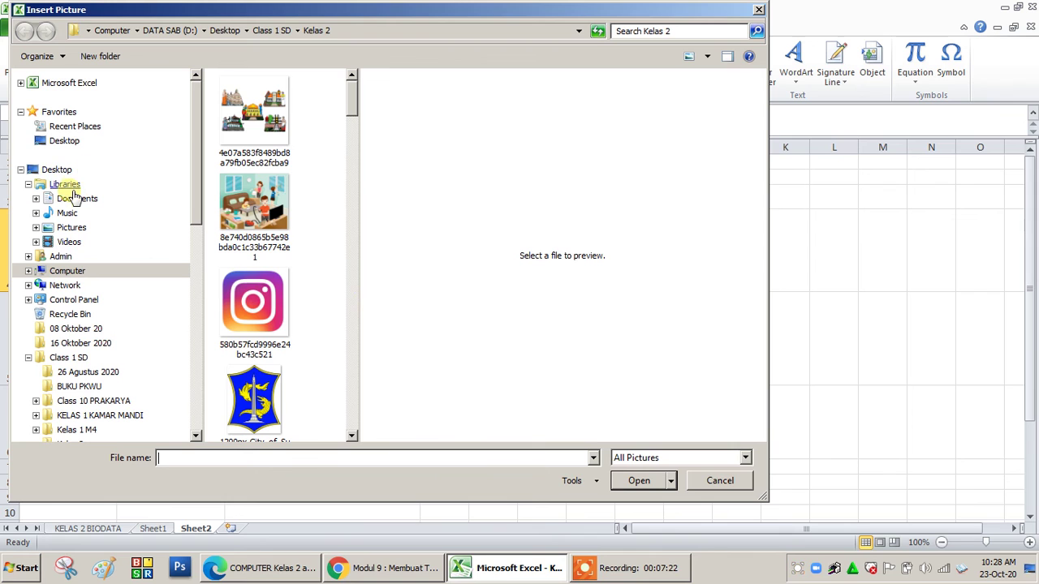
pyautogui.click(73, 170)
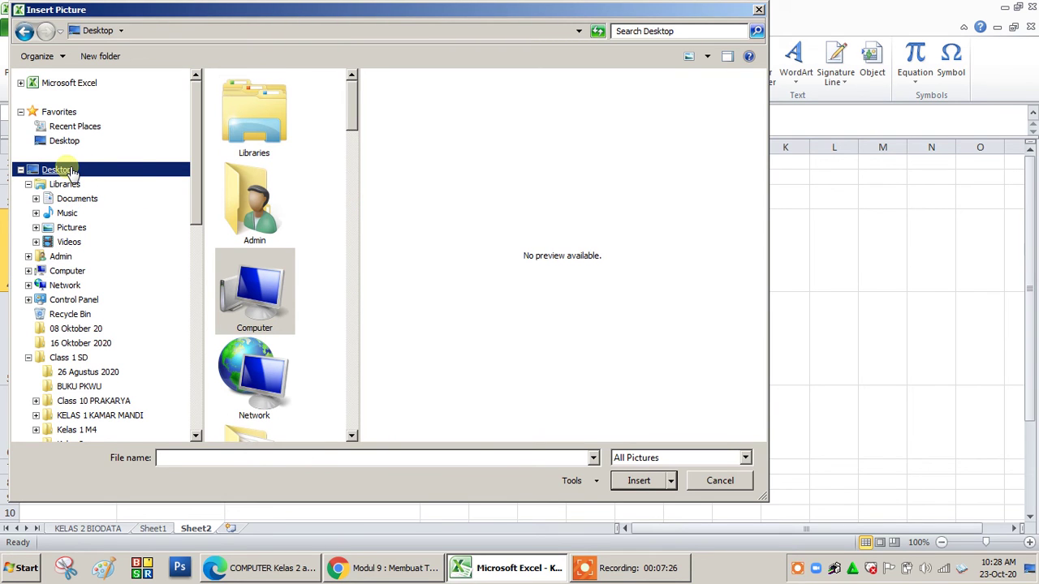
pyautogui.scroll(-5, 355, 387)
pyautogui.scroll(-5, 360, 390)
pyautogui.scroll(-5, 359, 389)
pyautogui.scroll(-5, 359, 383)
pyautogui.scroll(-3, 360, 387)
pyautogui.scroll(-1, 361, 393)
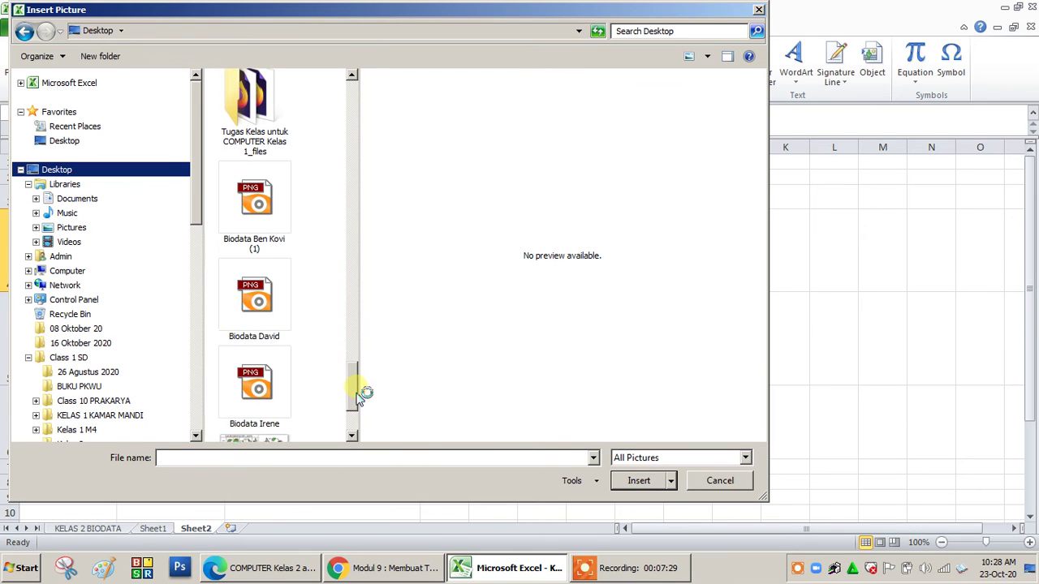
pyautogui.click(272, 203)
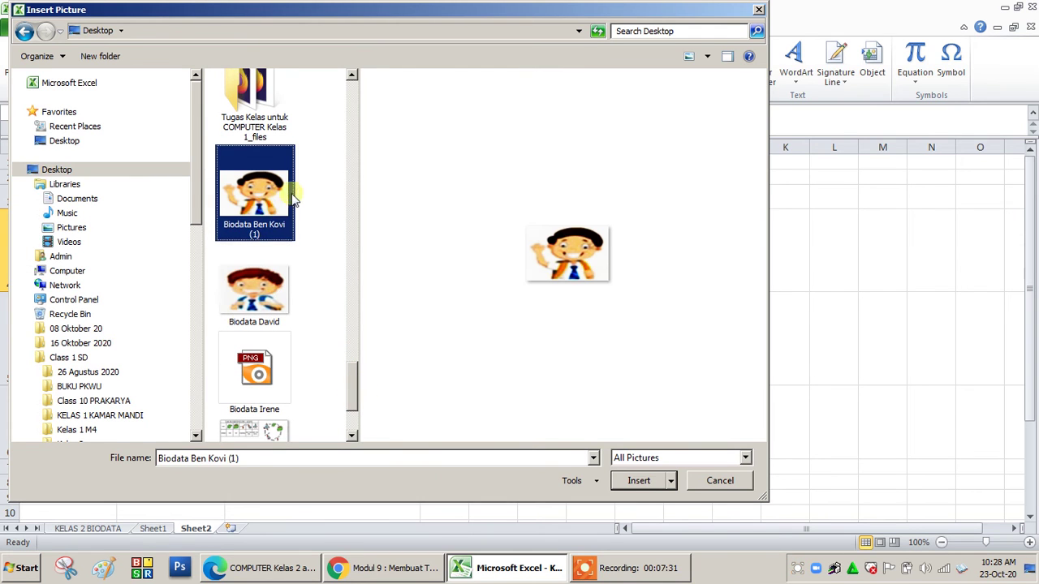
pyautogui.click(322, 193)
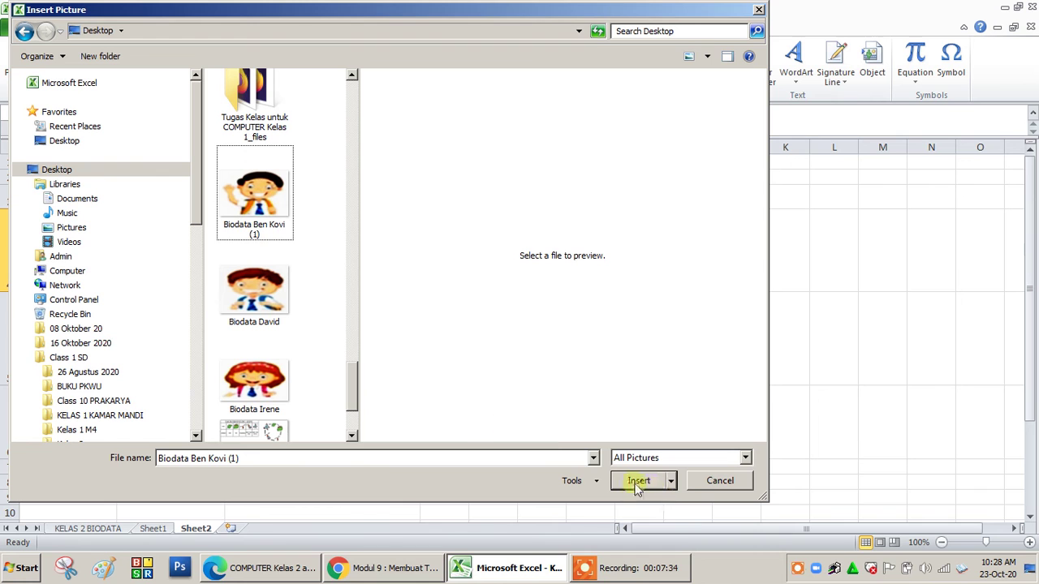
pyautogui.click(259, 209)
pyautogui.click(647, 484)
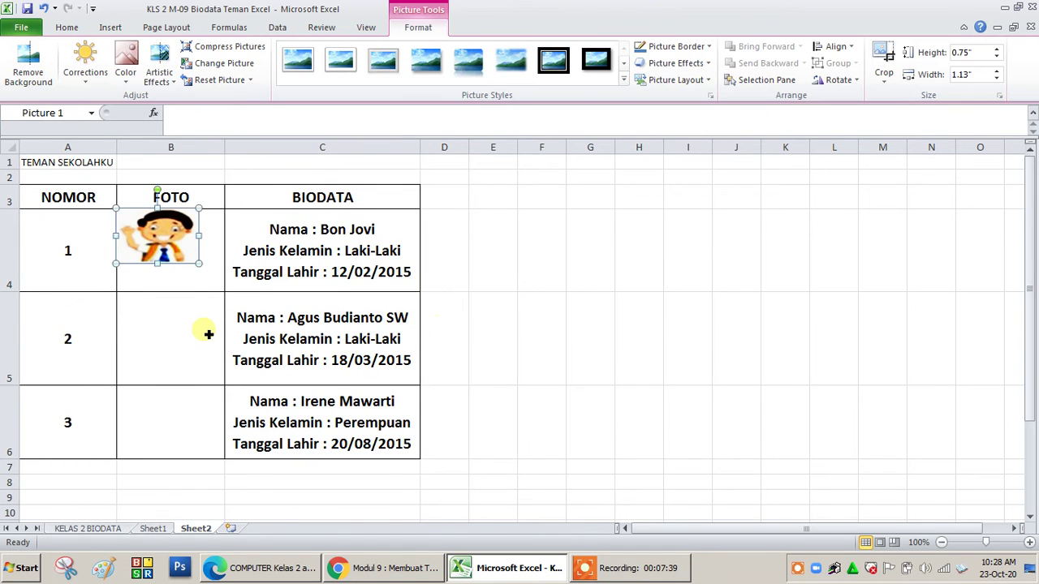
pyautogui.click(206, 334)
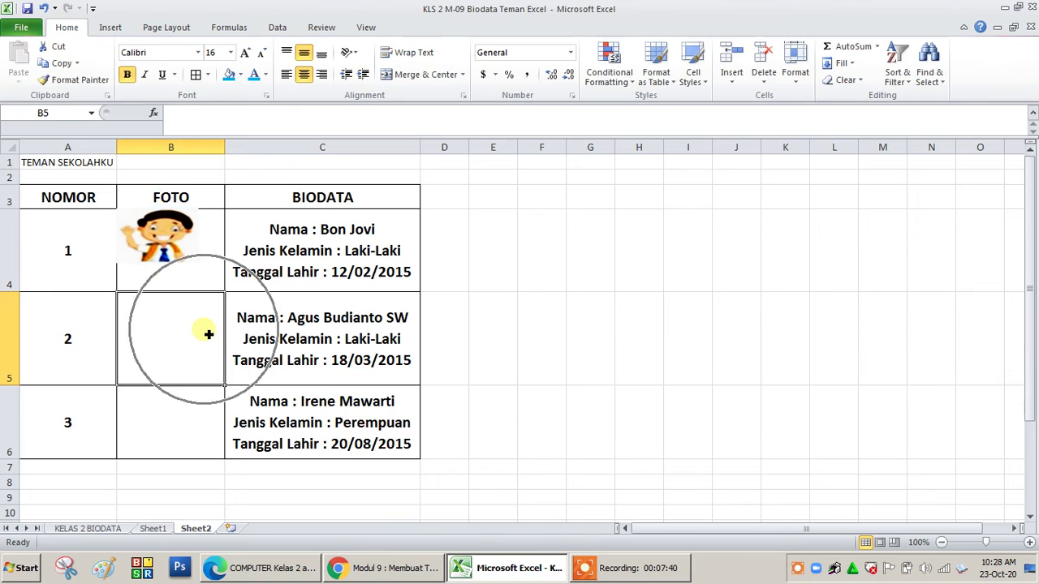
# Insert the Biodata David picture for the second friend.
pyautogui.click(110, 26)
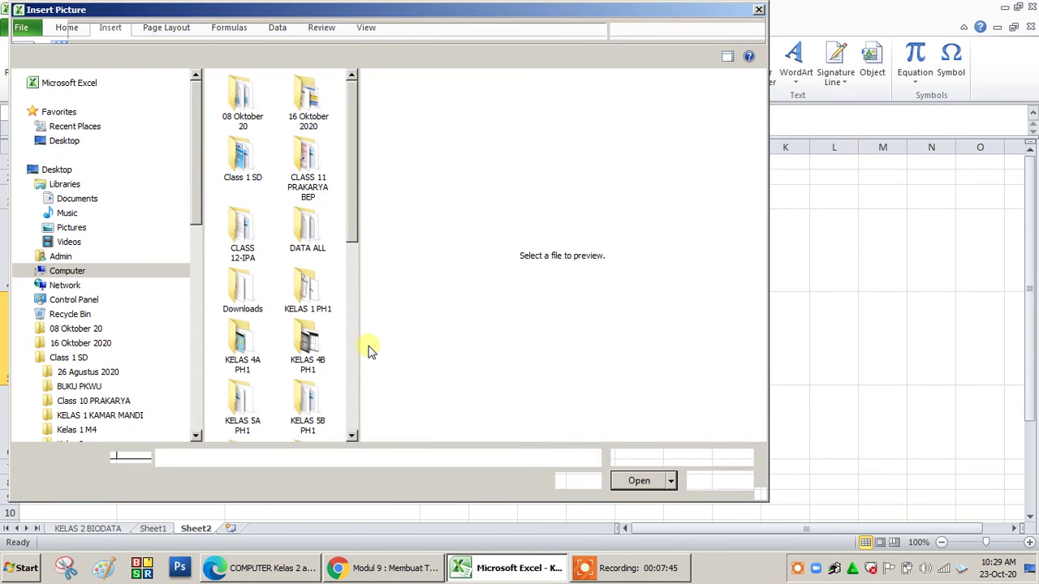
pyautogui.scroll(-5, 357, 376)
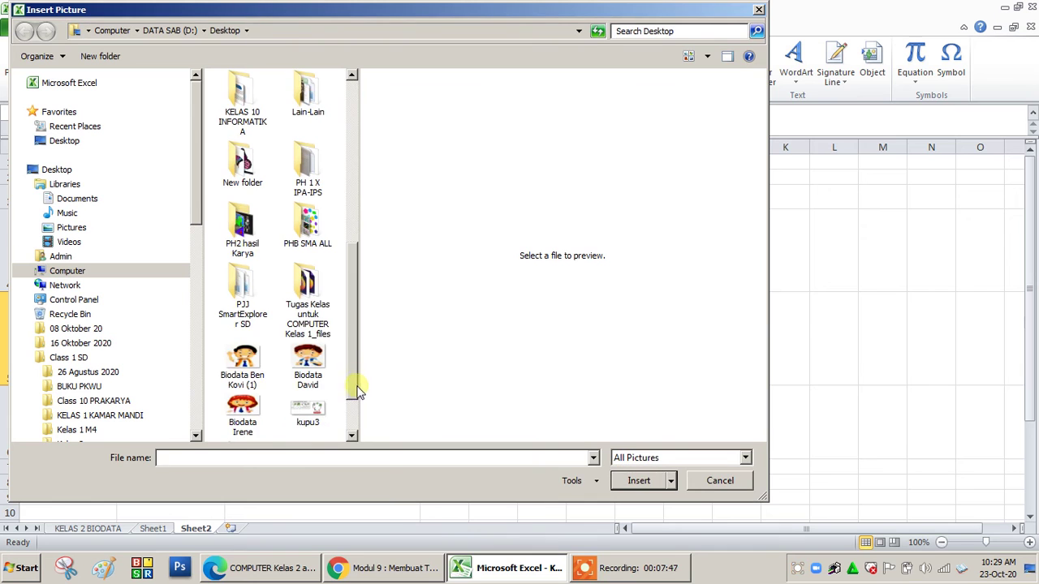
pyautogui.click(307, 367)
pyautogui.click(639, 487)
pyautogui.click(640, 487)
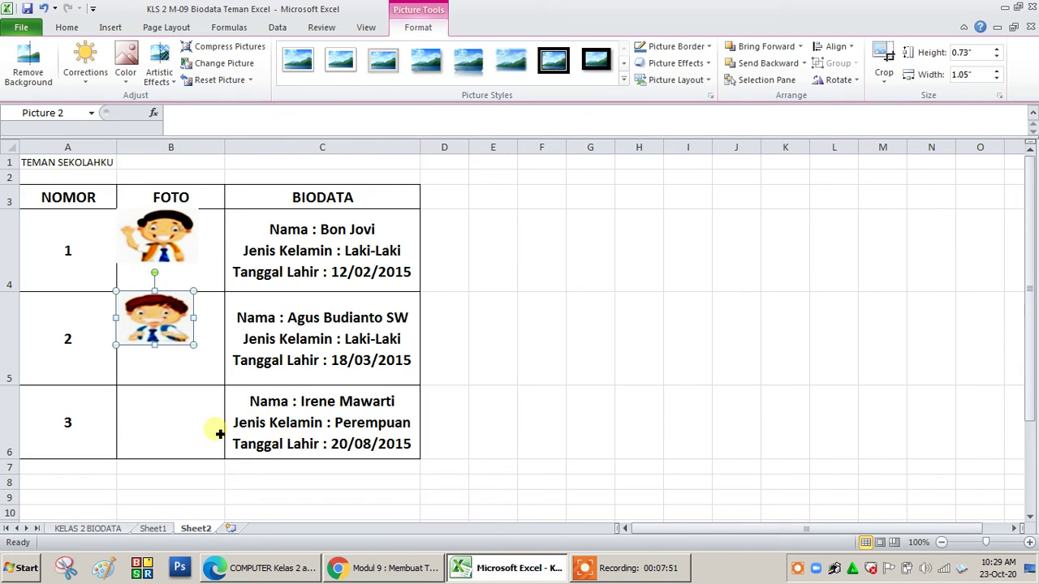
# Select cell B6 and insert the Biodata Irene picture for the third friend.
pyautogui.click(167, 411)
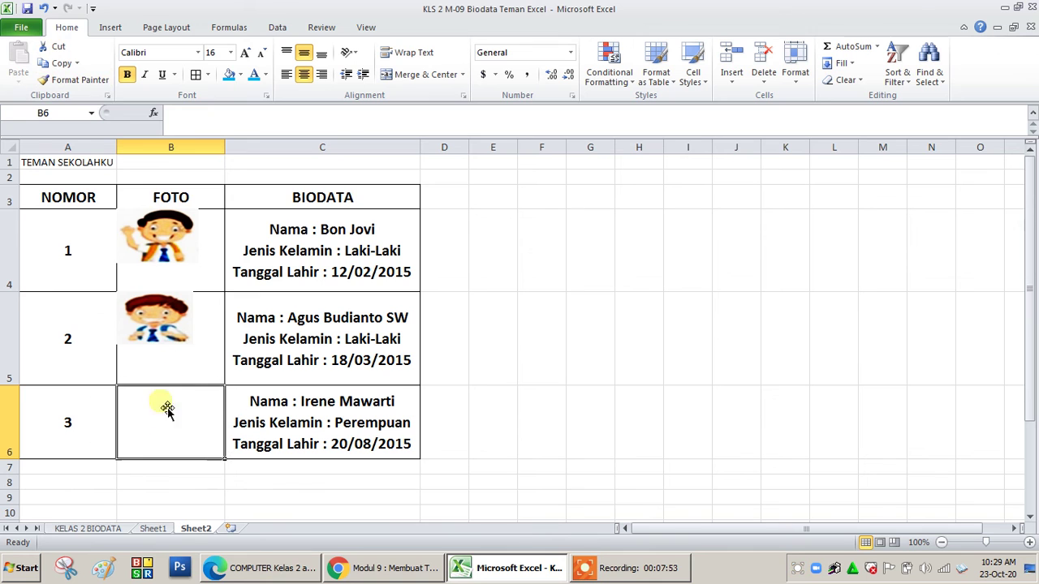
pyautogui.click(111, 28)
pyautogui.click(113, 73)
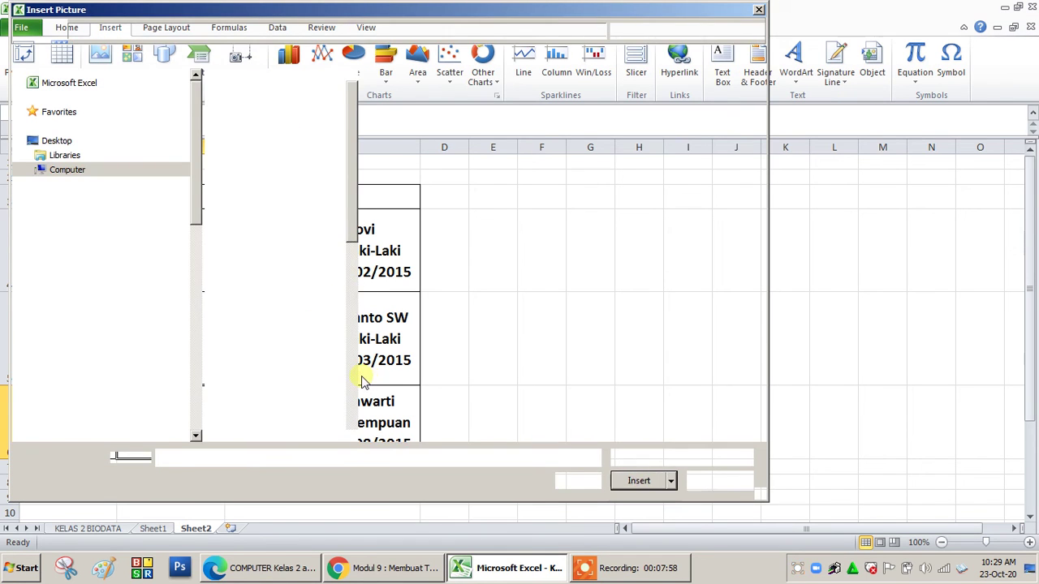
pyautogui.scroll(-5, 353, 381)
pyautogui.click(231, 412)
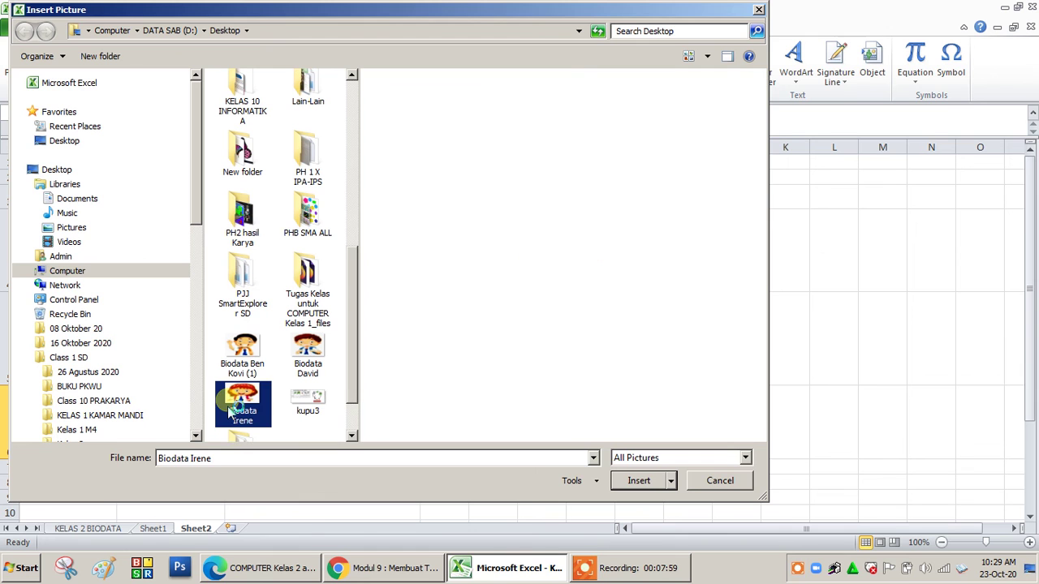
pyautogui.click(638, 481)
pyautogui.click(641, 481)
# Drag the three pictures into the centre of their FOTO cells in rows 4–6.
pyautogui.moveTo(187, 396); pyautogui.dragTo(194, 417)
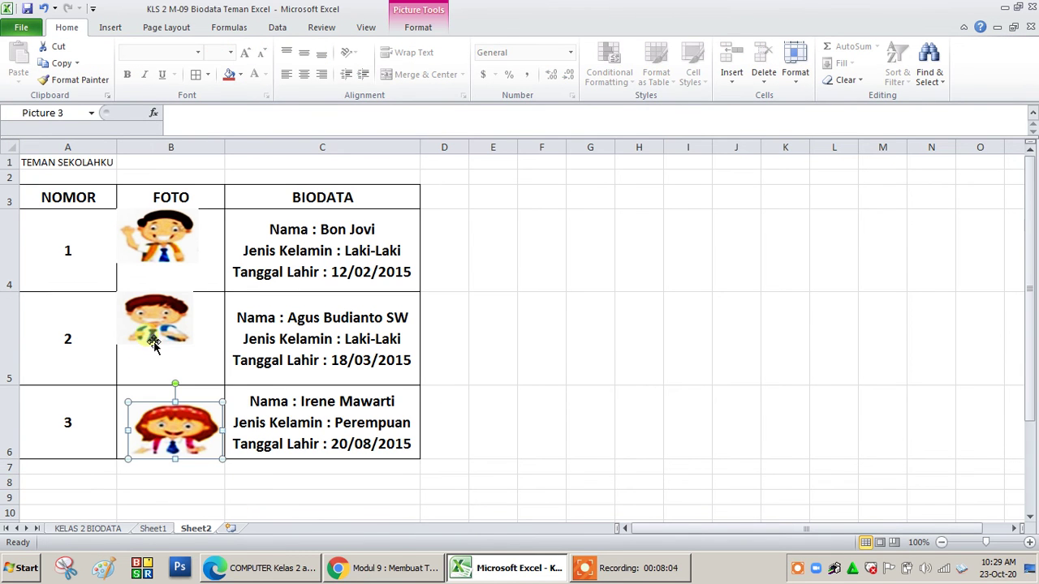
pyautogui.moveTo(154, 345); pyautogui.dragTo(166, 368)
pyautogui.moveTo(163, 253); pyautogui.dragTo(180, 276)
pyautogui.moveTo(86, 200); pyautogui.dragTo(366, 202)
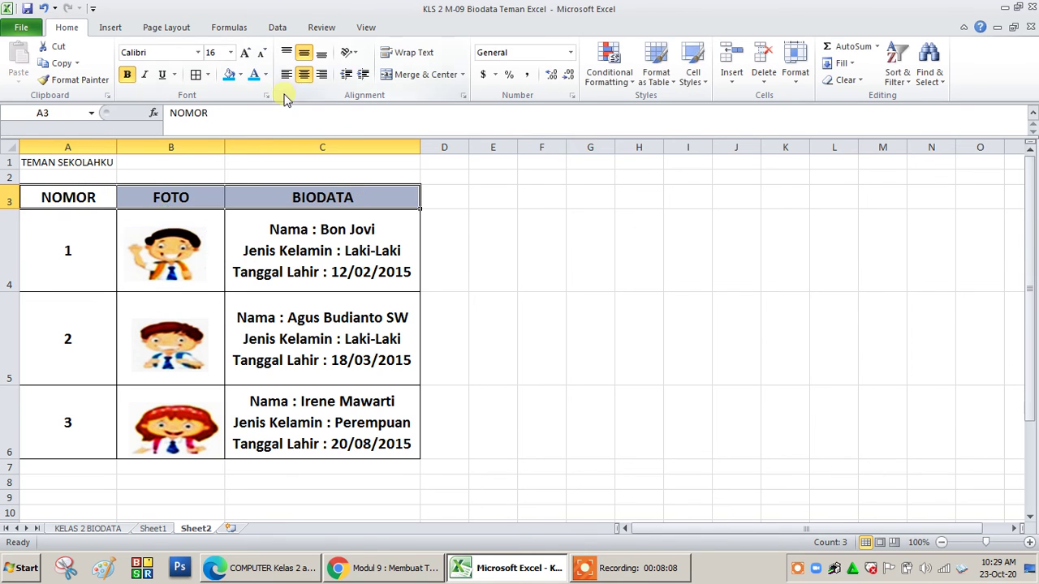
# Fill the header row lavender and the first friend's row A4:C4 light aqua.
pyautogui.click(242, 75)
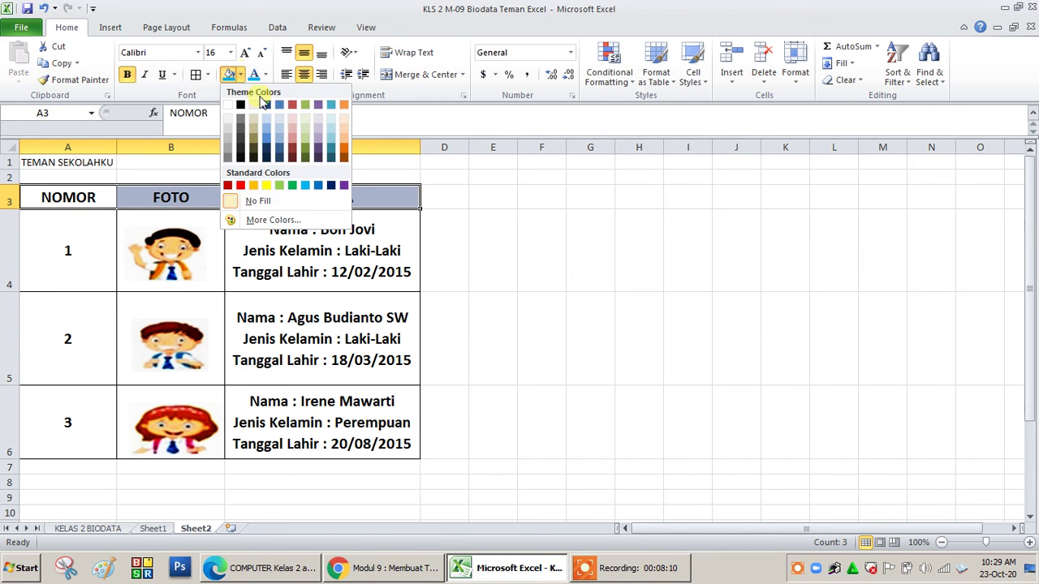
pyautogui.click(279, 116)
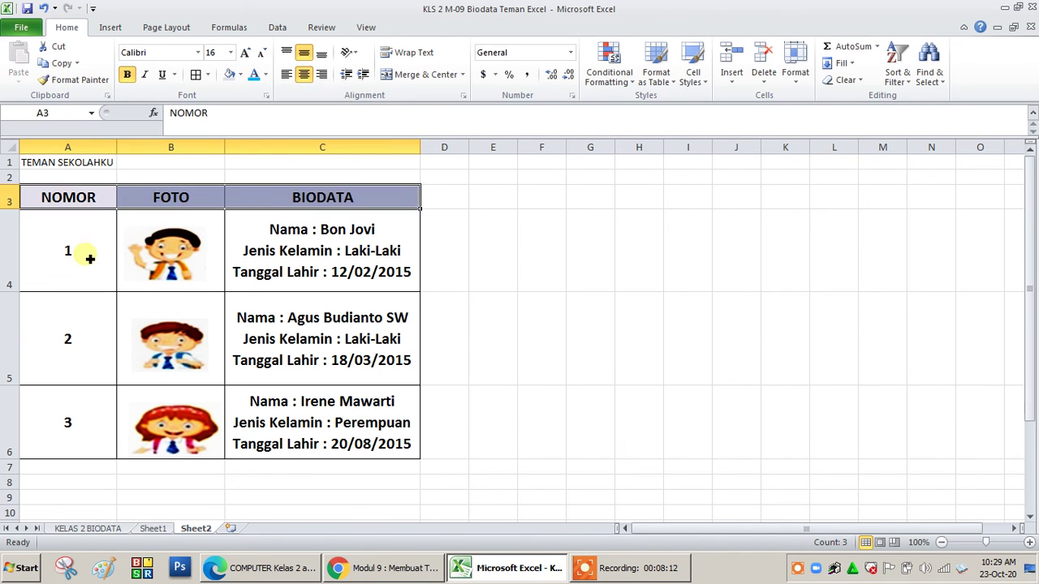
pyautogui.moveTo(86, 253); pyautogui.dragTo(258, 255)
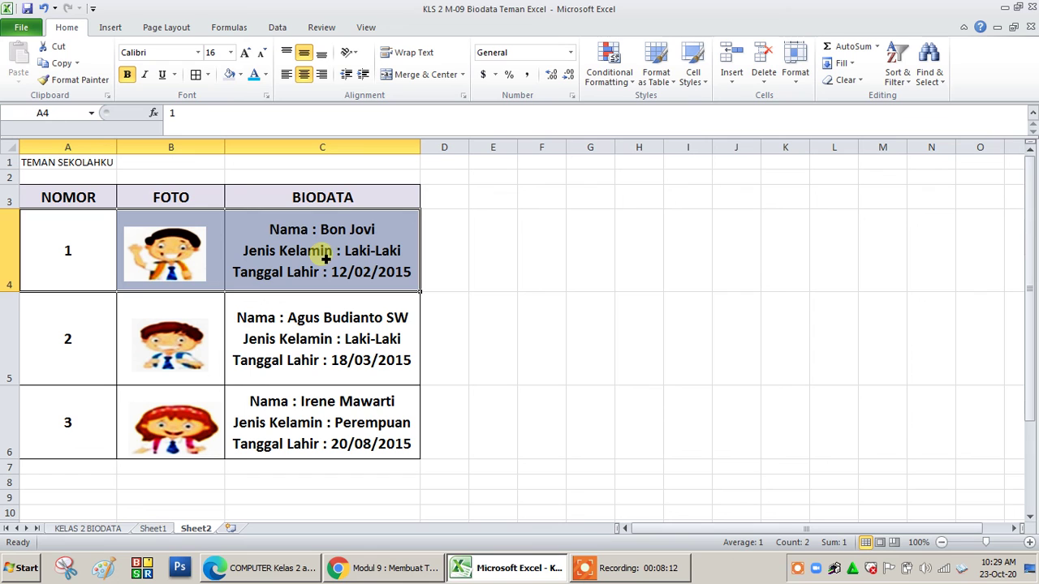
pyautogui.click(265, 75)
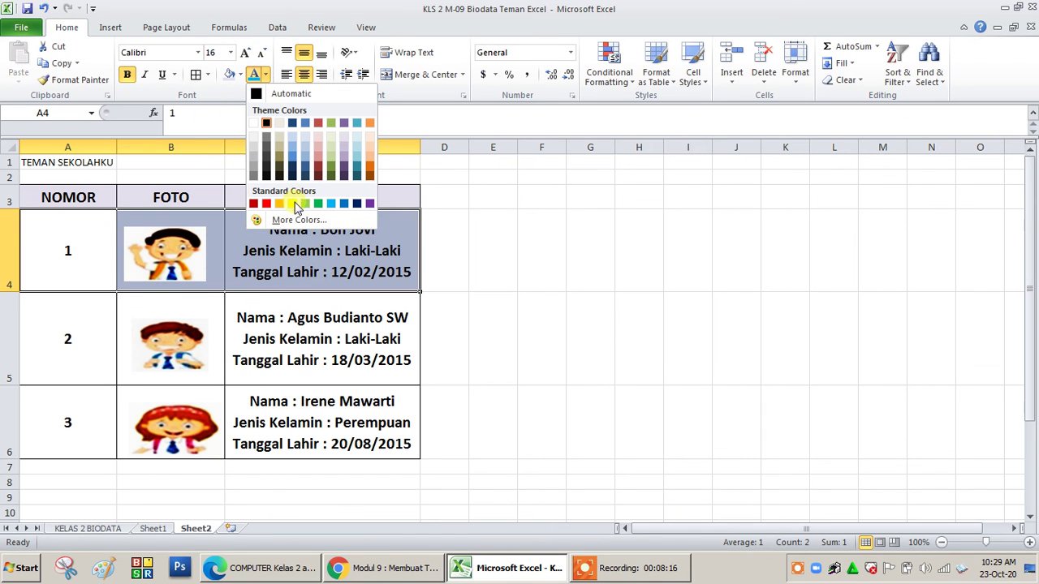
pyautogui.click(358, 152)
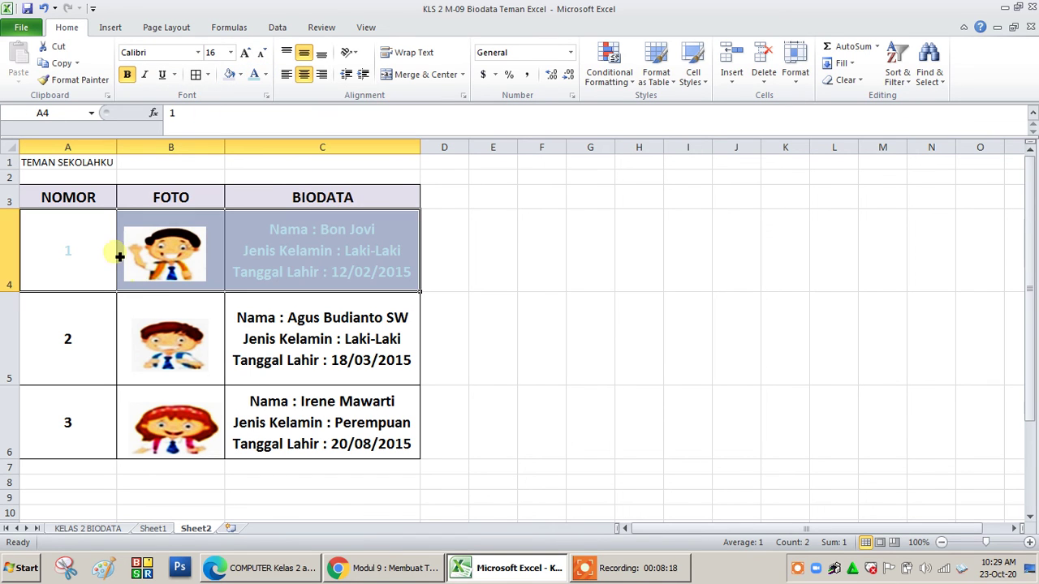
pyautogui.click(265, 74)
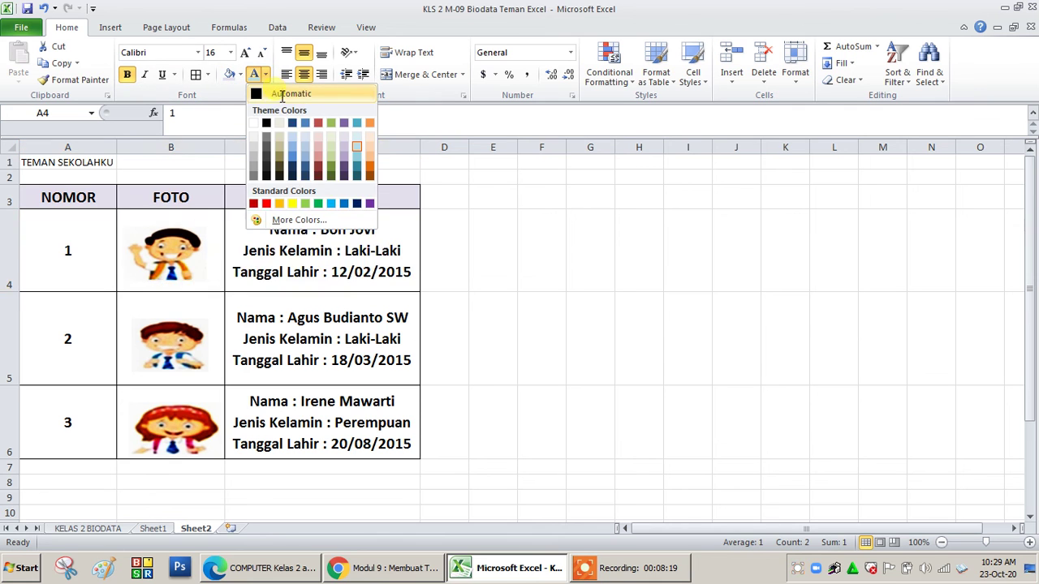
pyautogui.click(276, 92)
pyautogui.click(240, 75)
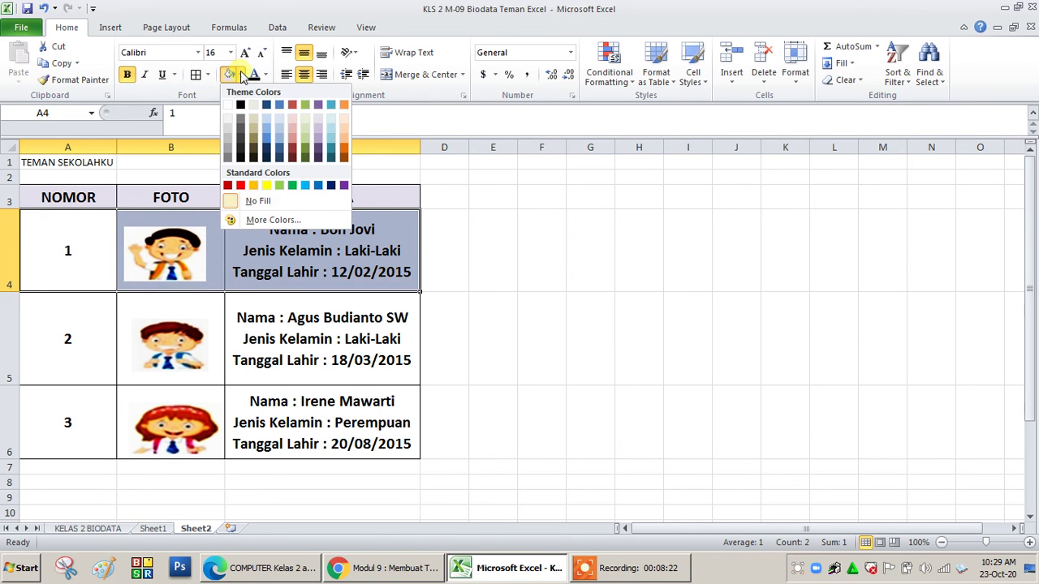
pyautogui.click(333, 113)
# Fill row A5:C5 pink and row A6:C6 green.
pyautogui.moveTo(93, 334); pyautogui.dragTo(290, 322)
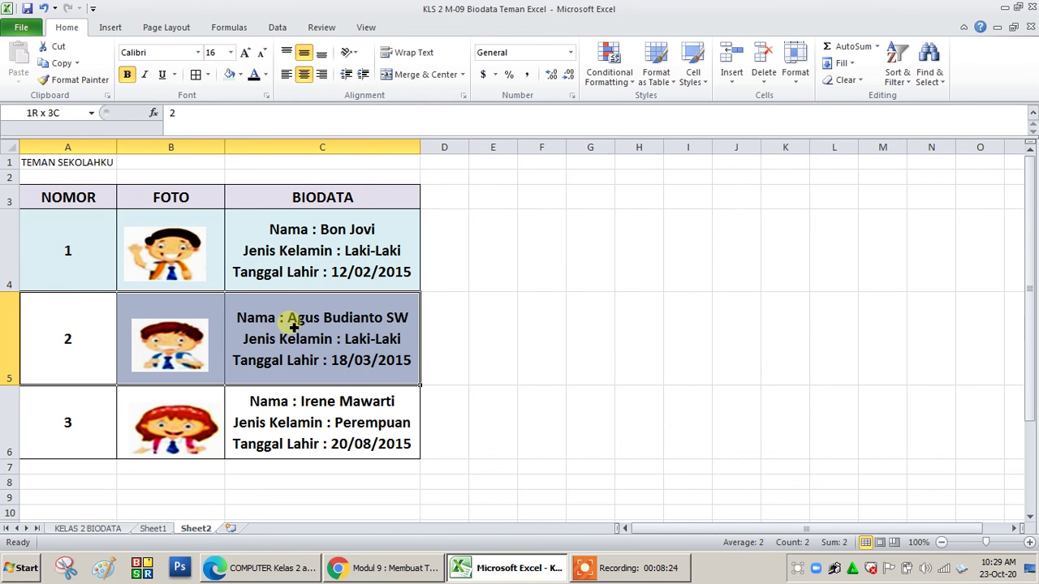
pyautogui.click(240, 75)
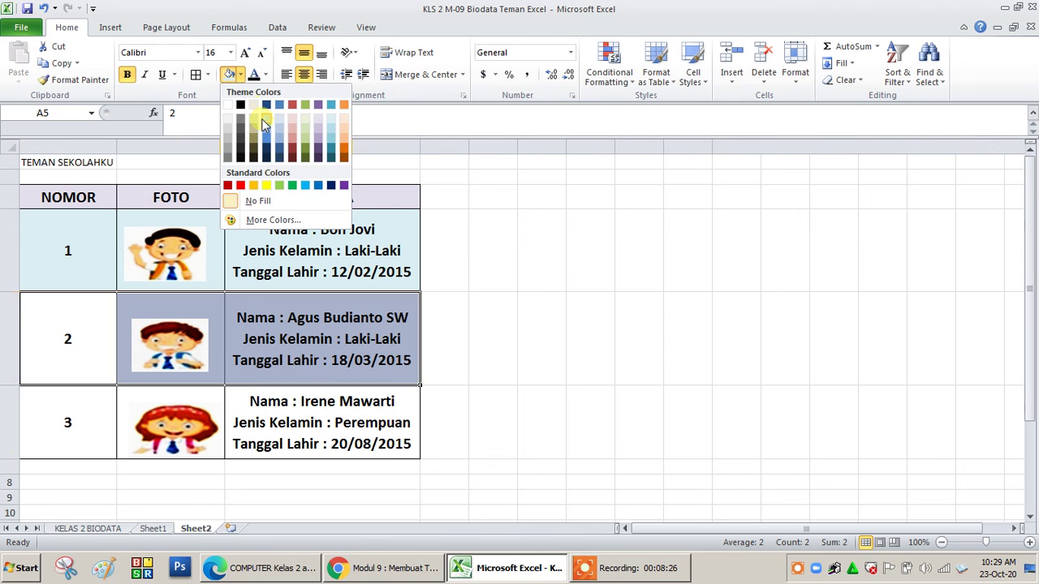
pyautogui.click(296, 122)
pyautogui.moveTo(81, 417); pyautogui.dragTo(297, 404)
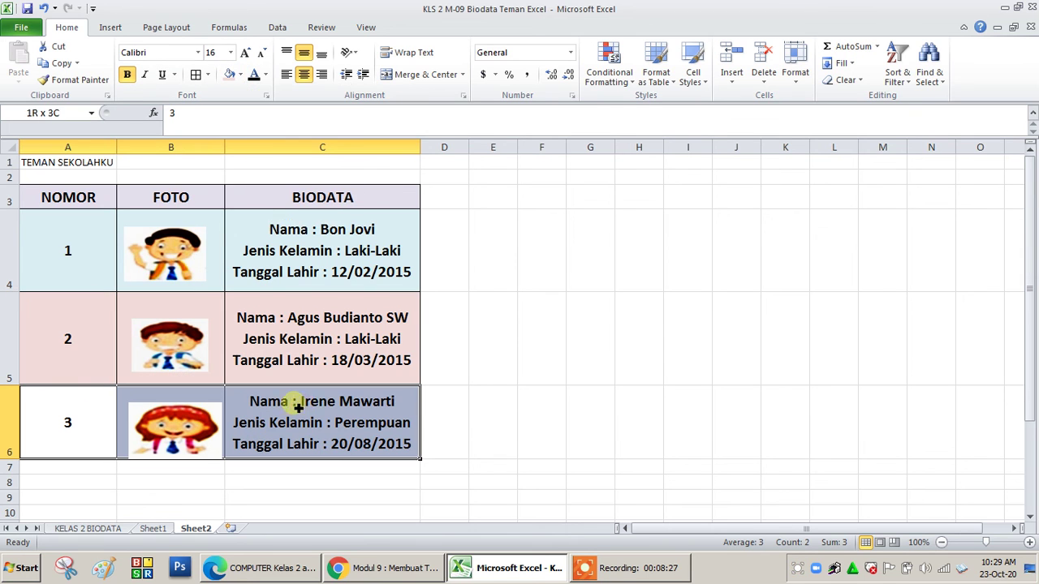
pyautogui.moveTo(70, 417); pyautogui.dragTo(334, 420)
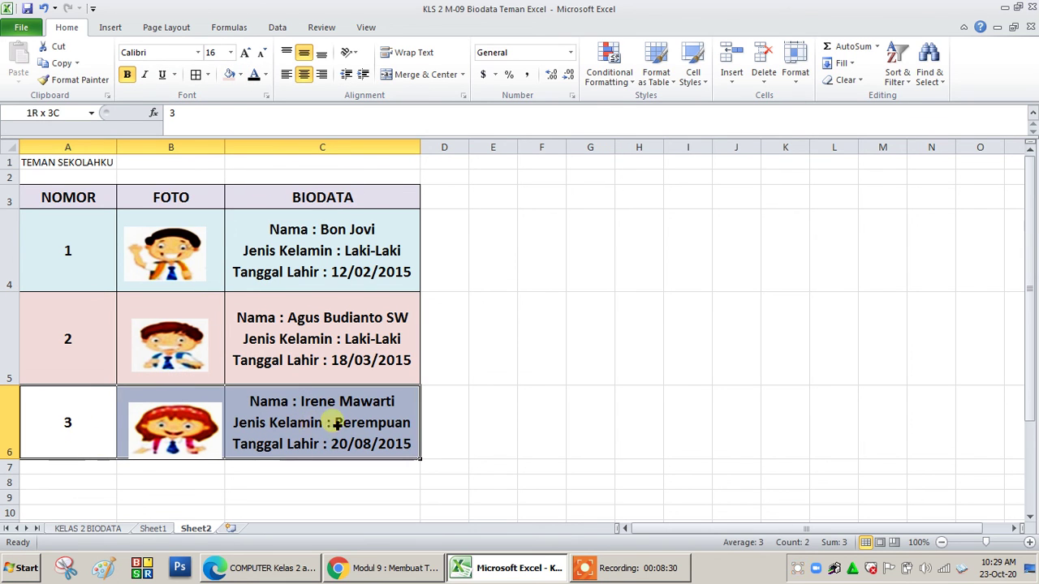
pyautogui.click(242, 74)
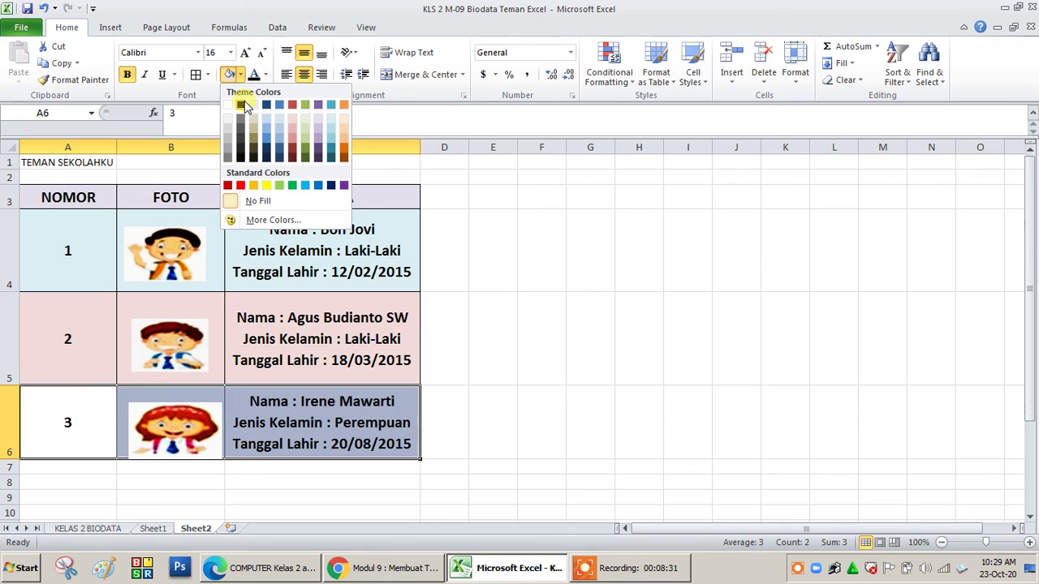
pyautogui.click(312, 144)
# Merge A1:C1 and make TEMAN SEKOLAHKU wrapped, bold, 18-point, centred both ways.
pyautogui.click(49, 162)
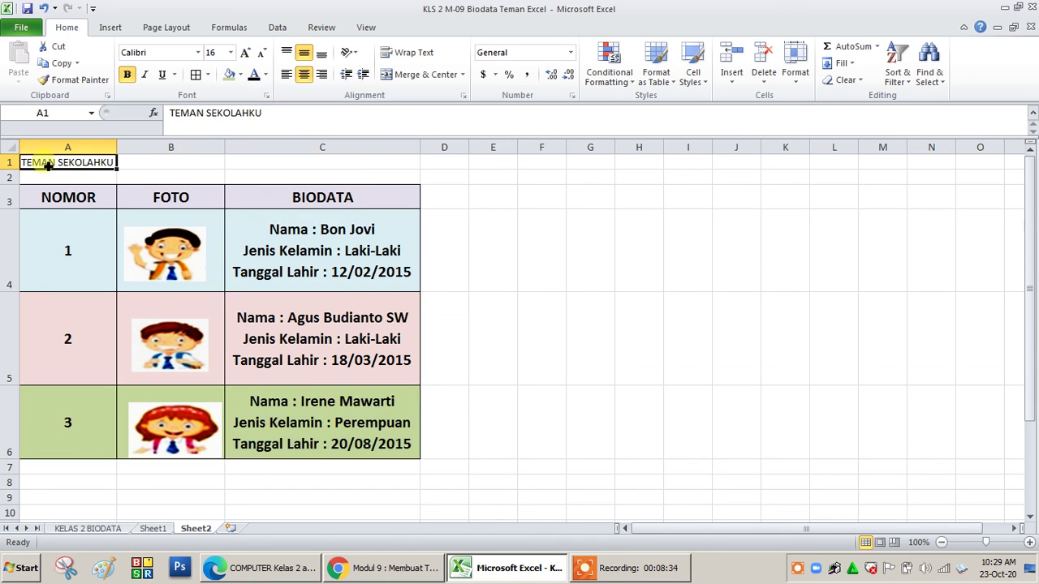
pyautogui.moveTo(52, 163); pyautogui.dragTo(327, 163)
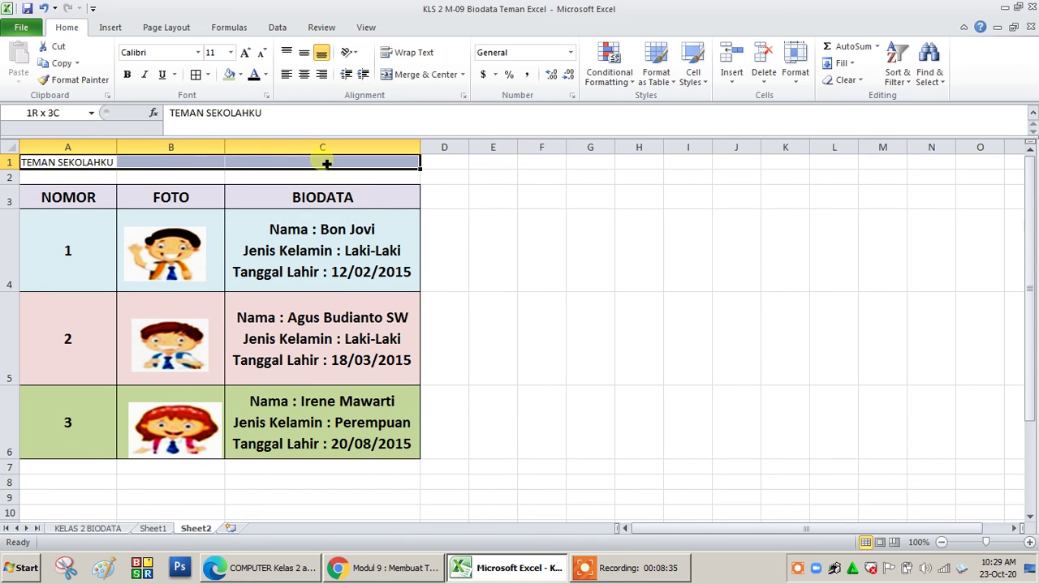
pyautogui.click(412, 52)
pyautogui.click(244, 52)
pyautogui.click(244, 52)
pyautogui.click(245, 52)
pyautogui.click(244, 52)
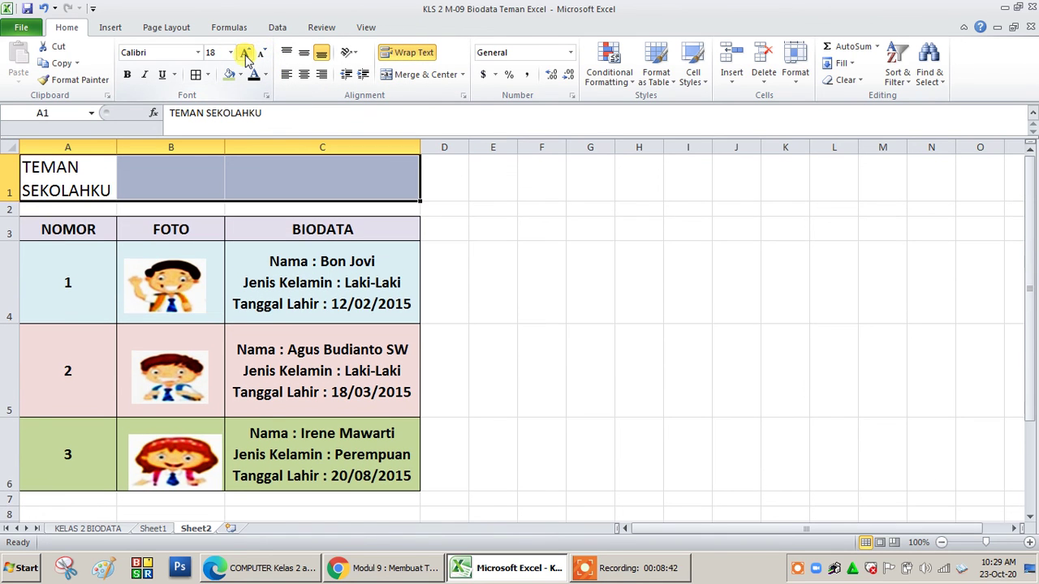
pyautogui.click(412, 82)
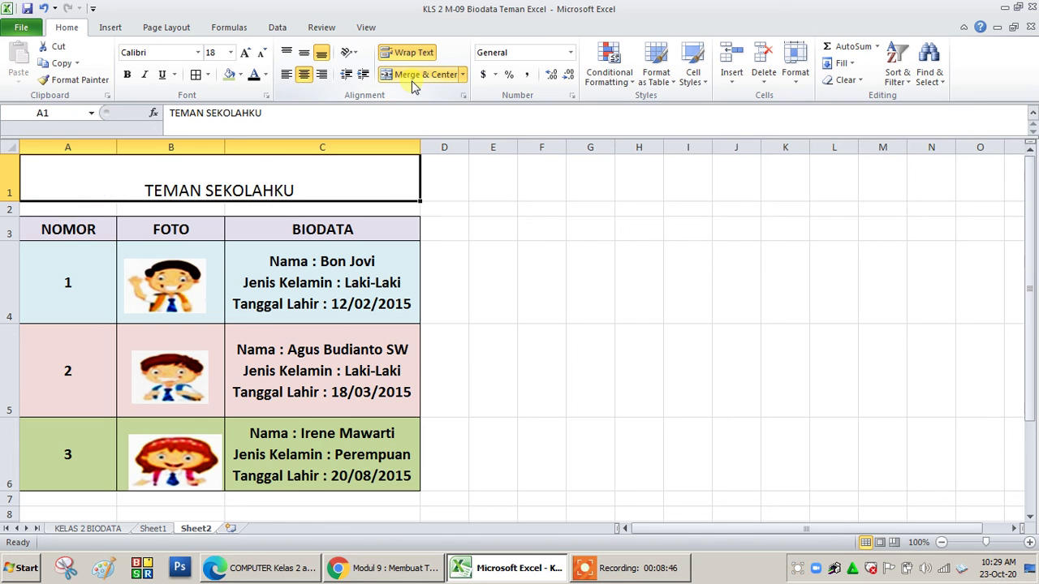
pyautogui.click(307, 54)
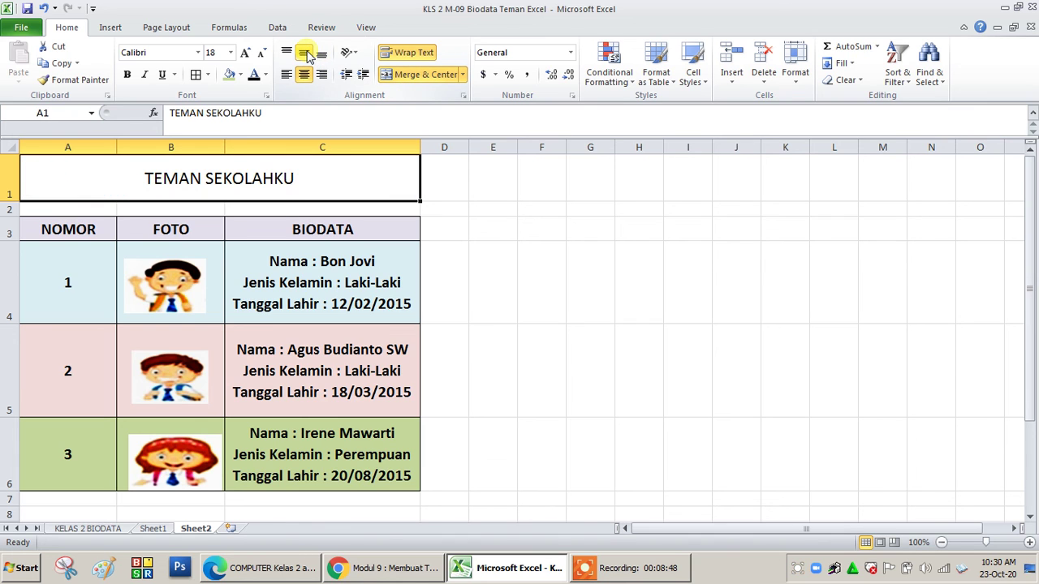
pyautogui.click(304, 77)
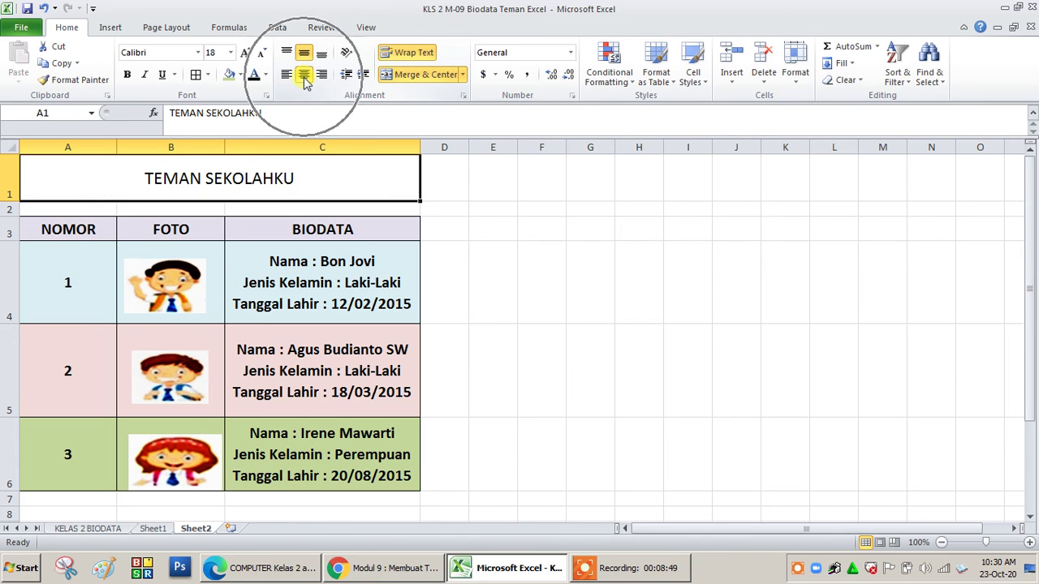
pyautogui.click(128, 77)
pyautogui.click(435, 257)
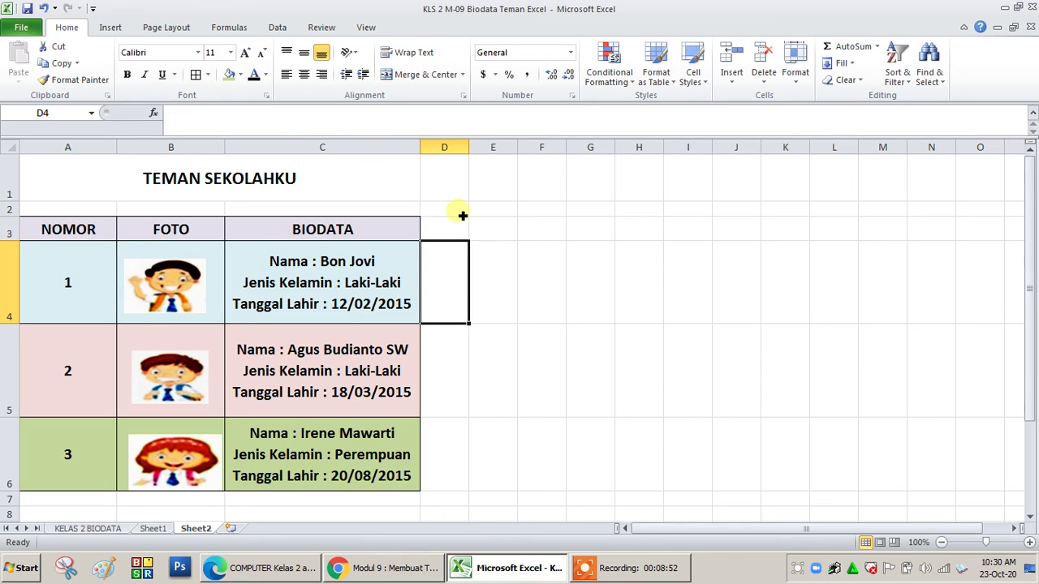